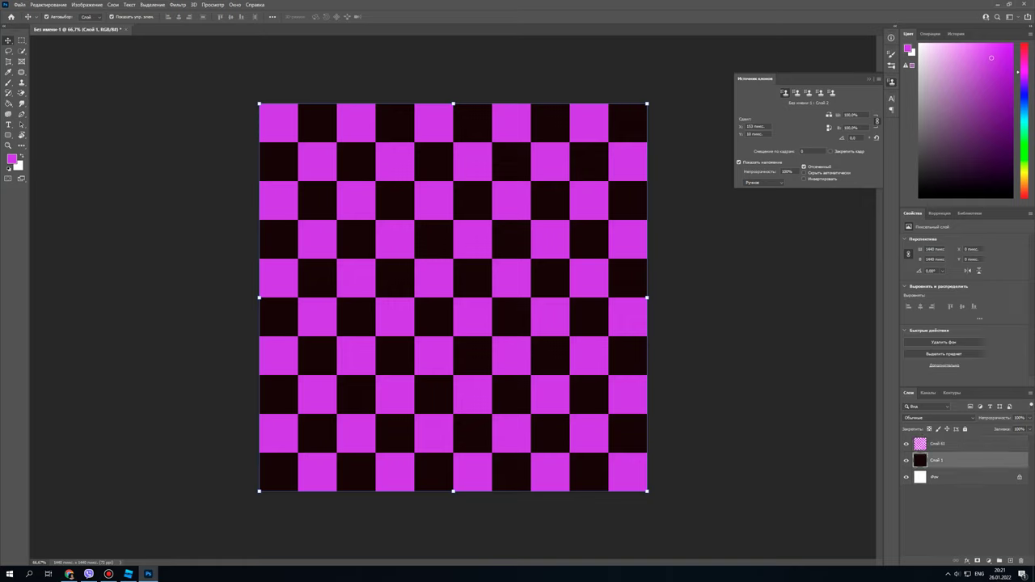
- Pick PANTONE 259 C from the PANTONE+ Solid Coated library as foreground colour and compare it with the reference image in the browser
key("g")
left_click(11, 159)
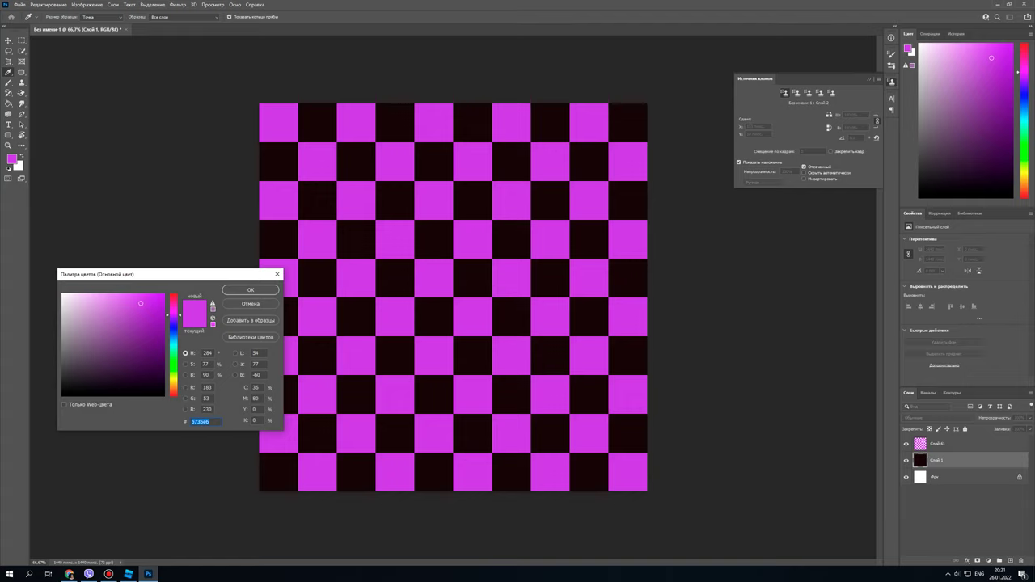
left_click(251, 336)
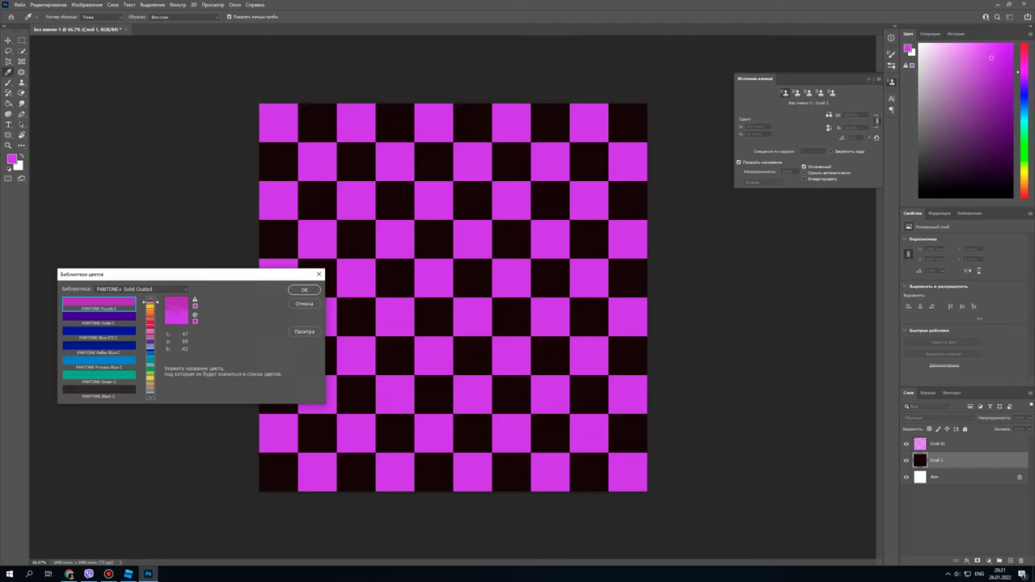
left_click(151, 325)
left_click_drag(151, 326, 150, 341)
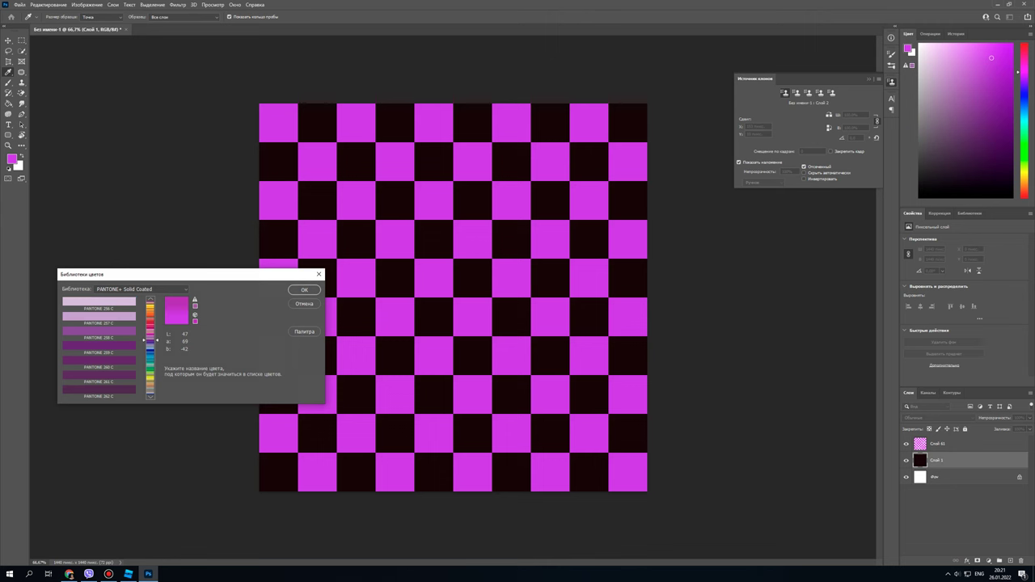
left_click(99, 346)
left_click(69, 574)
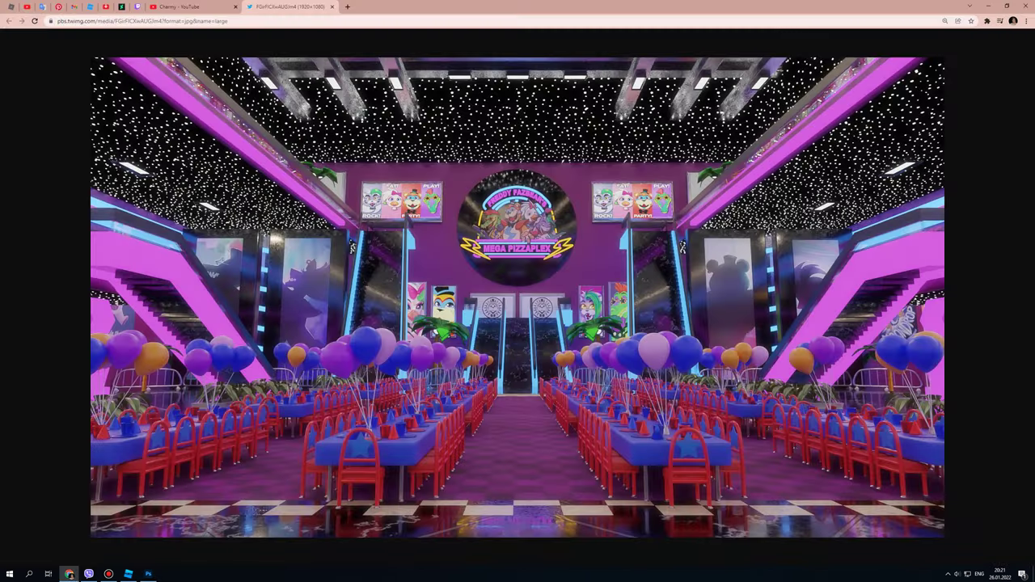
key("alt+Tab")
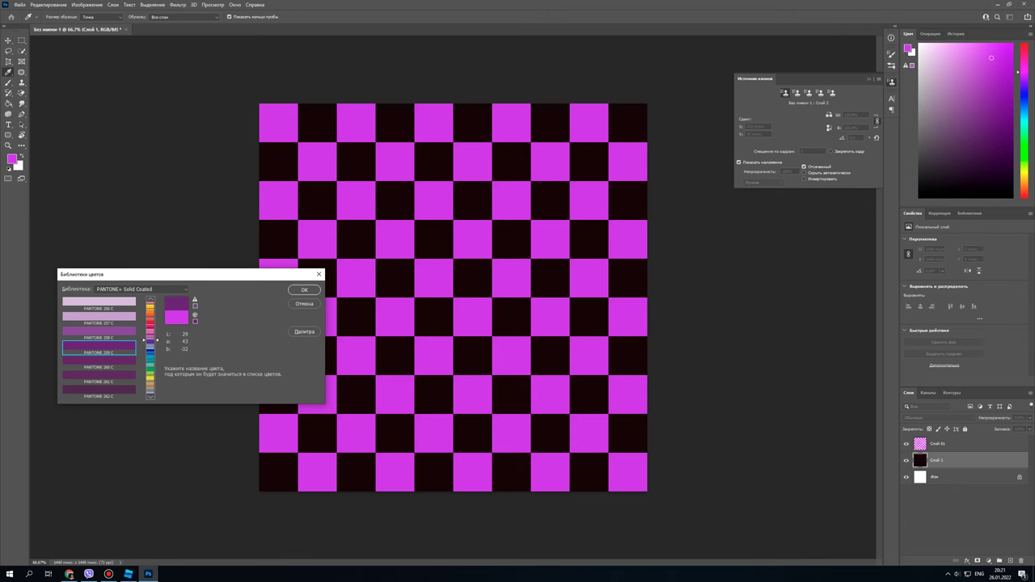
- Choose a muted dark purple from PANTONE+ Solid Coated and fill the black squares on Слой 1 with it
left_click_drag(151, 341, 150, 341)
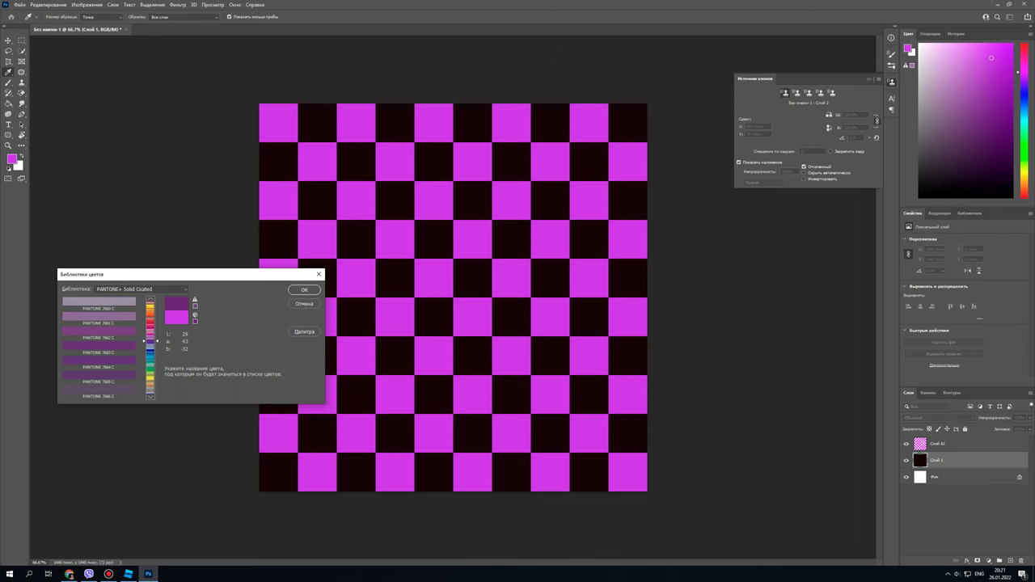
left_click(99, 347)
left_click(99, 362)
key("alt+Tab")
key("alt+Tab")
left_click(305, 291)
left_click(319, 280)
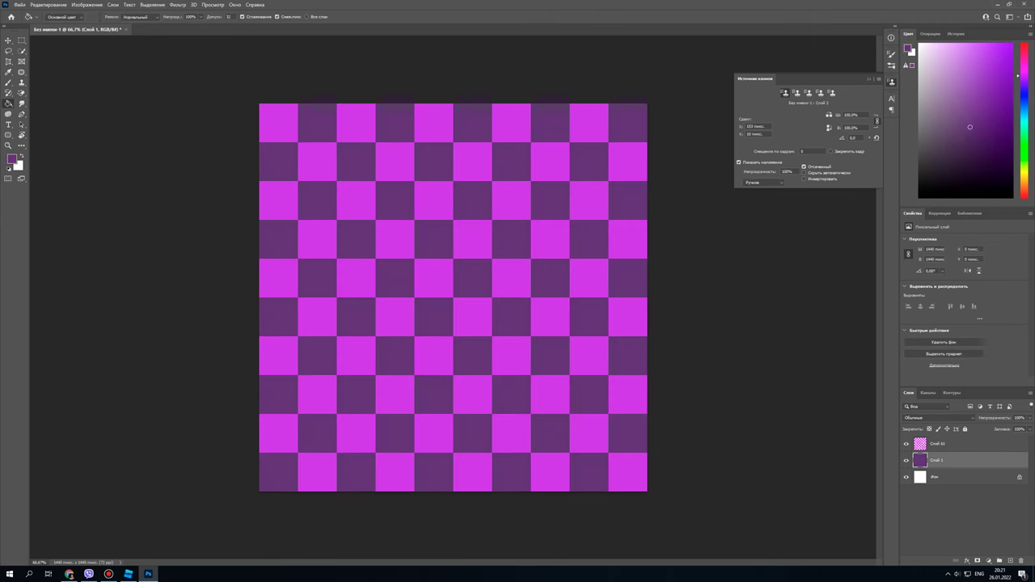
- Check the reference image again and refill the dark squares on Слой 1 with a deeper, more saturated purple
key("alt+Tab")
key("alt+Tab")
left_click(318, 280)
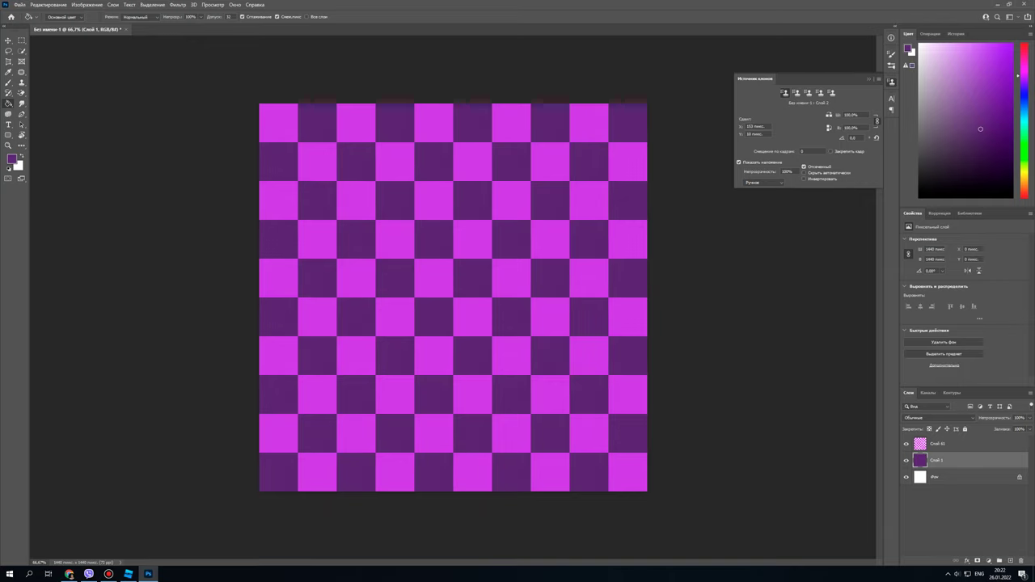
- Save the checkerboard as a JPEG named floor in the textures folder, accepting the default JPEG options
key("ctrl+s")
left_click(153, 176)
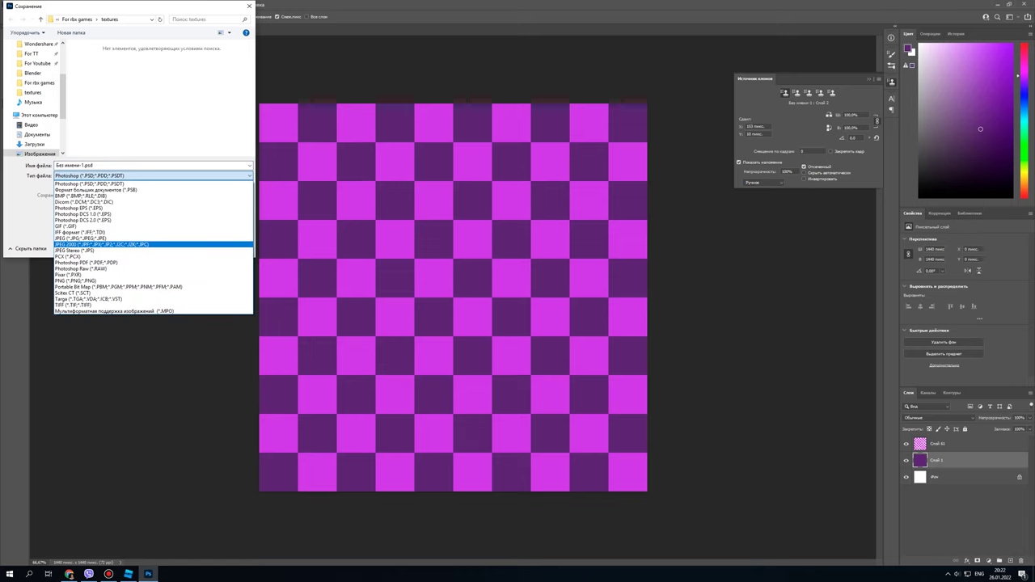
left_click(121, 239)
key("shift+Tab")
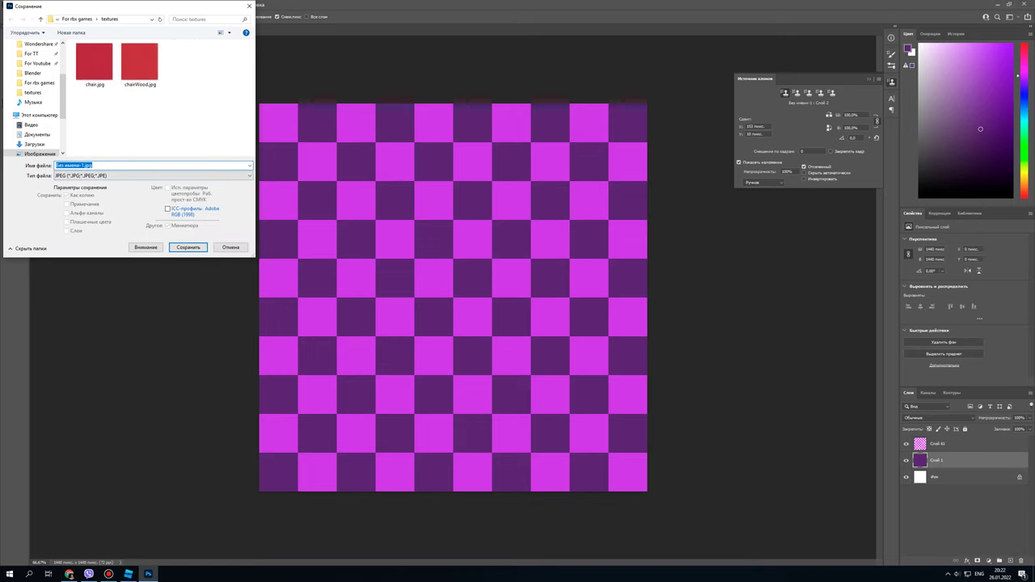
type("floor")
key("Return")
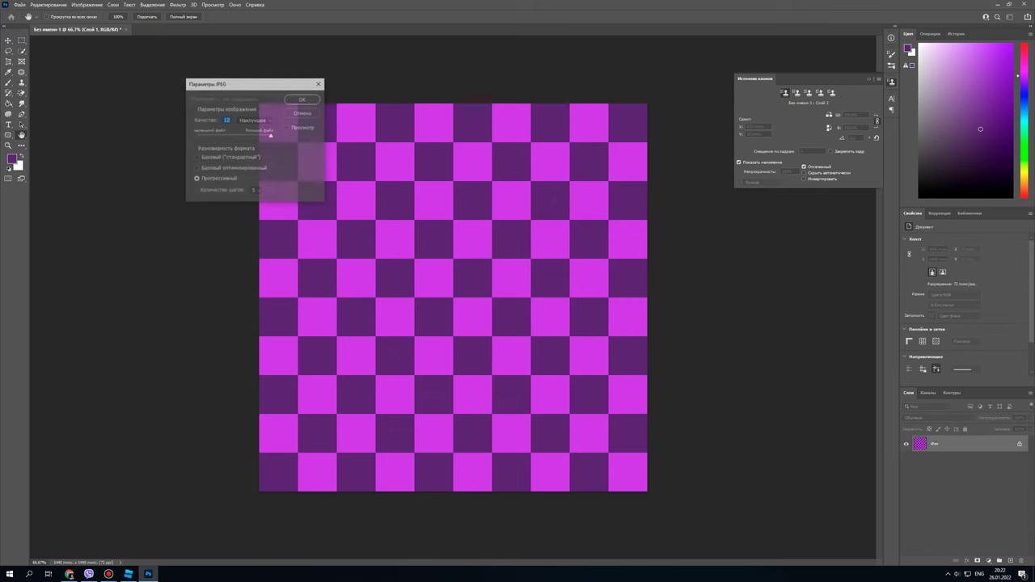
key("Return")
- Switch to Roblox Studio, collapse the Balloons folder, expand the Floor folder and inspect its Floor and GlossyFloor parts
left_click(128, 574)
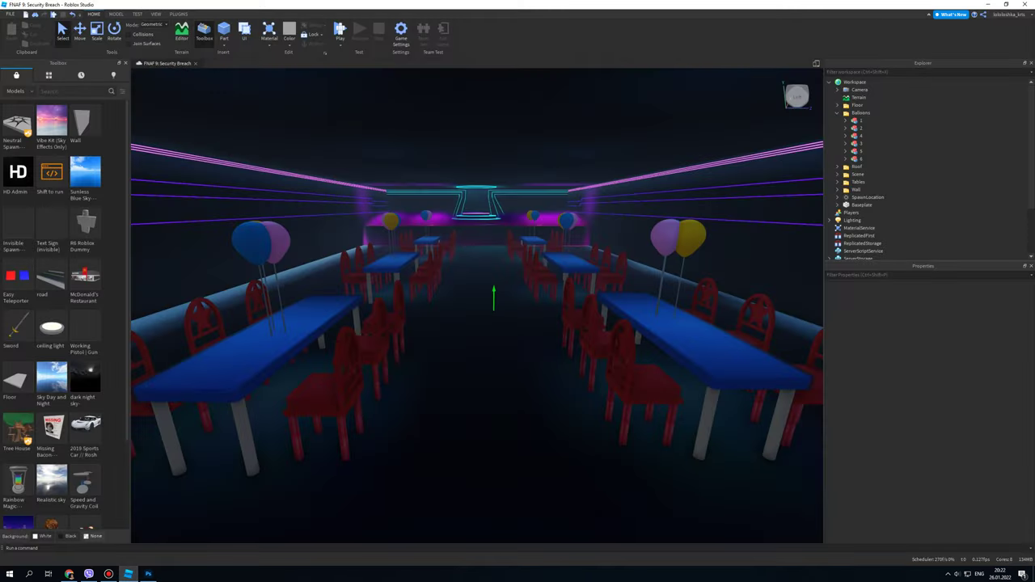
left_click(836, 113)
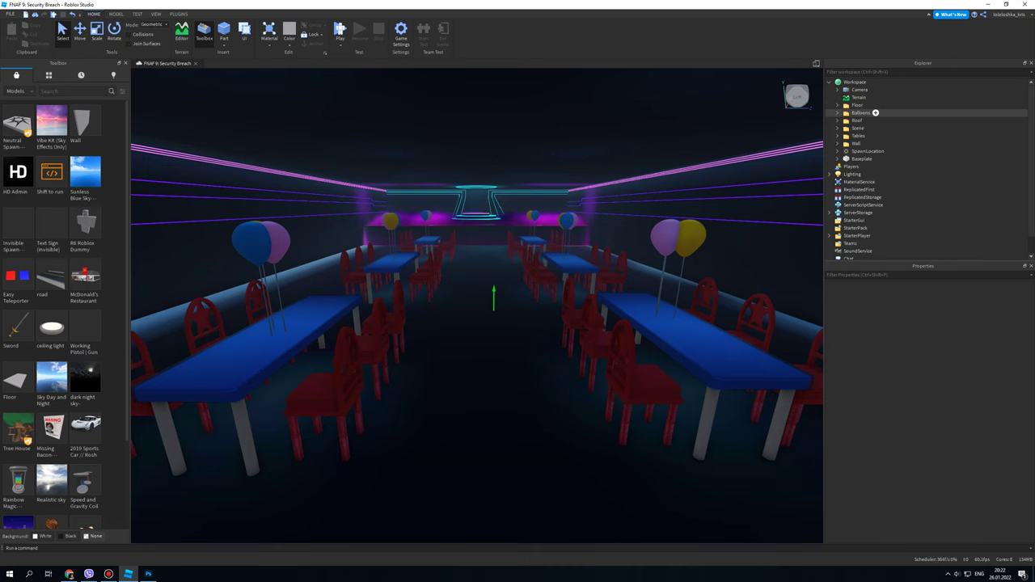
left_click(837, 105)
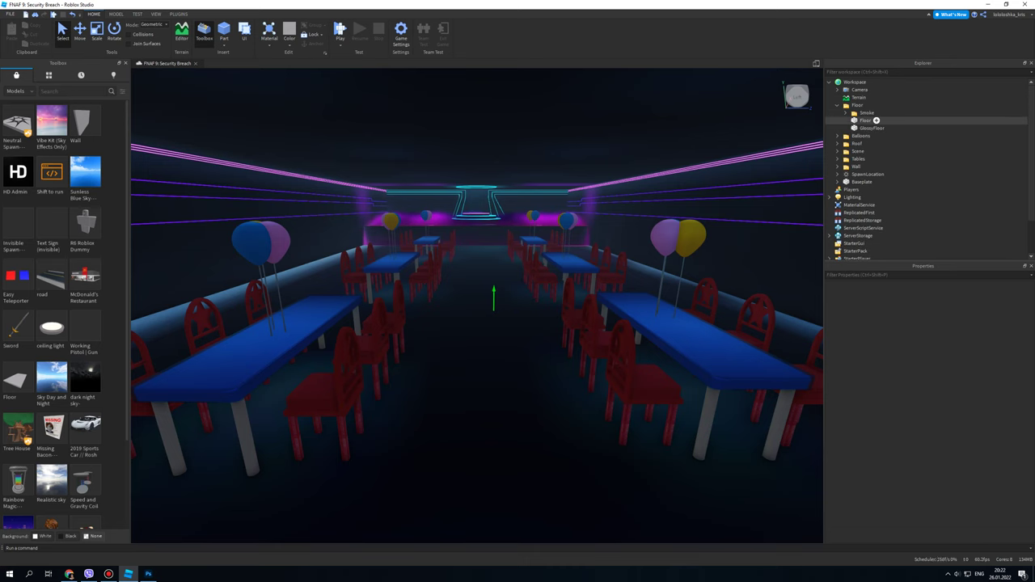
left_click(865, 120)
right_click_drag(776, 186, 748, 215)
left_click(874, 127)
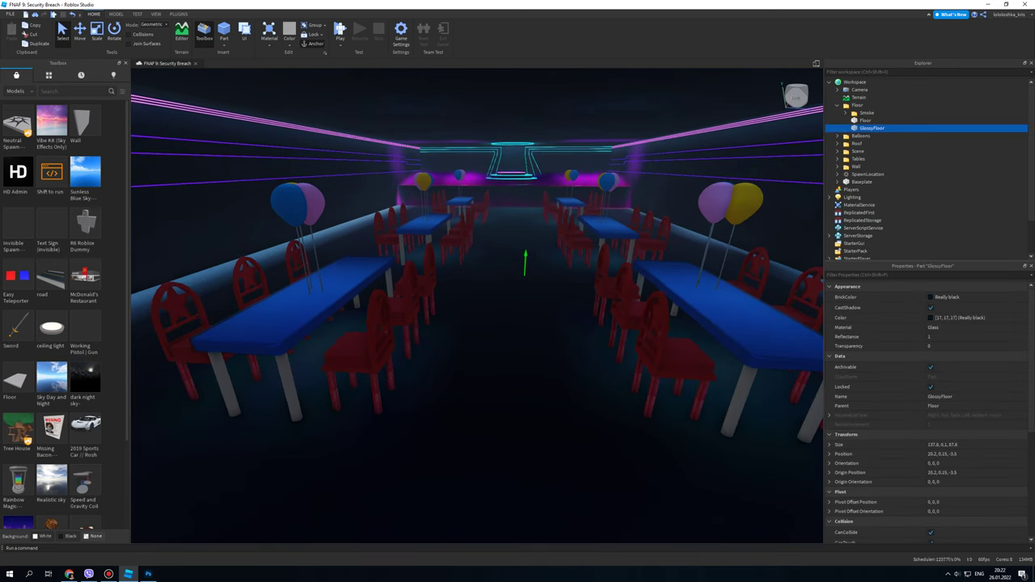
- Insert a Texture object into the Floor part
key("f")
right_click_drag(485, 323, 453, 388)
key("w")
left_click(485, 267)
scroll(486, 323, "down", 3)
left_click(877, 121)
scroll(453, 388, "down", 3)
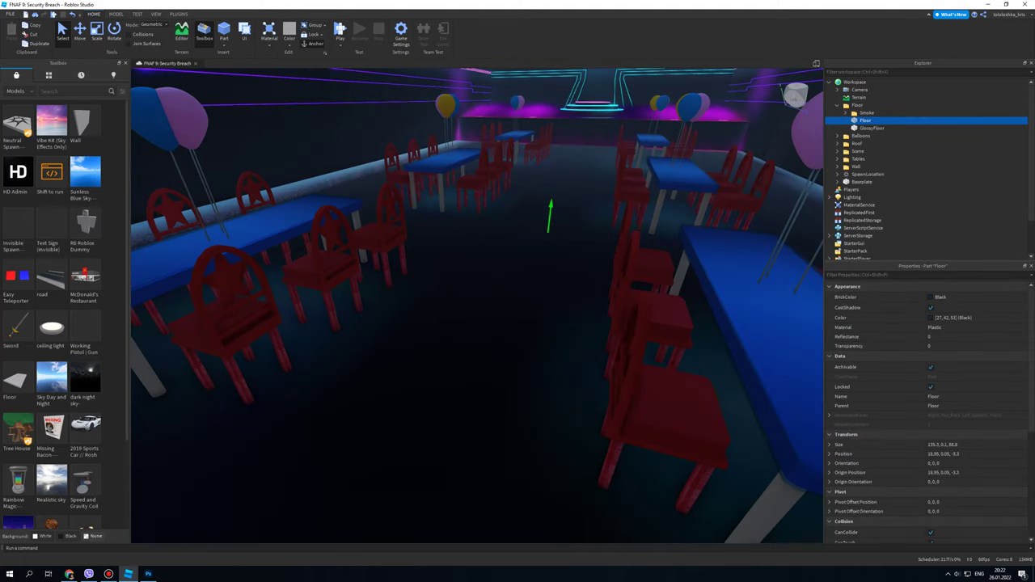
left_click(876, 120)
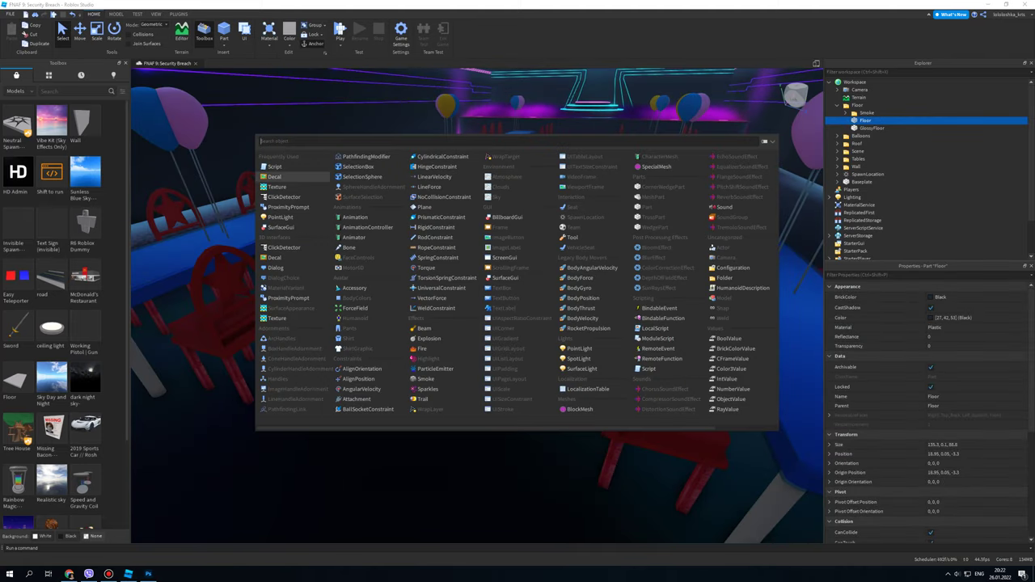
left_click(277, 187)
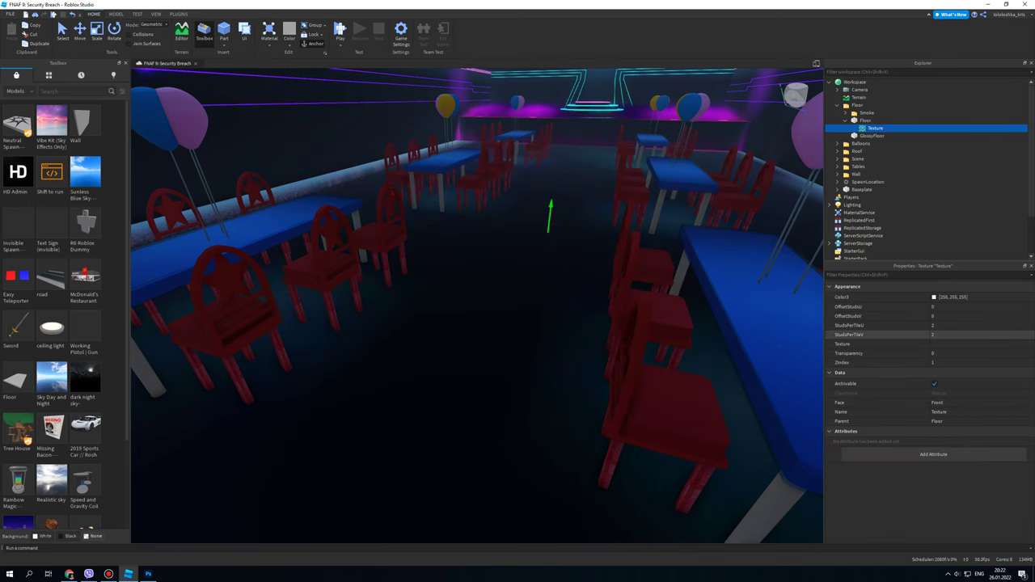
- Upload floor.jpg from the textures folder as an image named floor and assign it to the new Texture
left_click(943, 345)
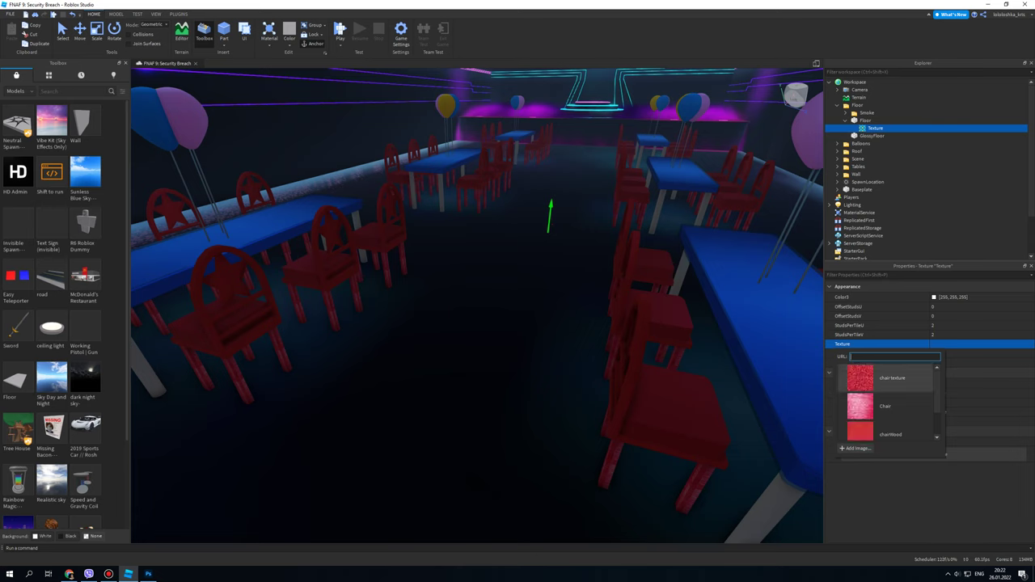
left_click(856, 448)
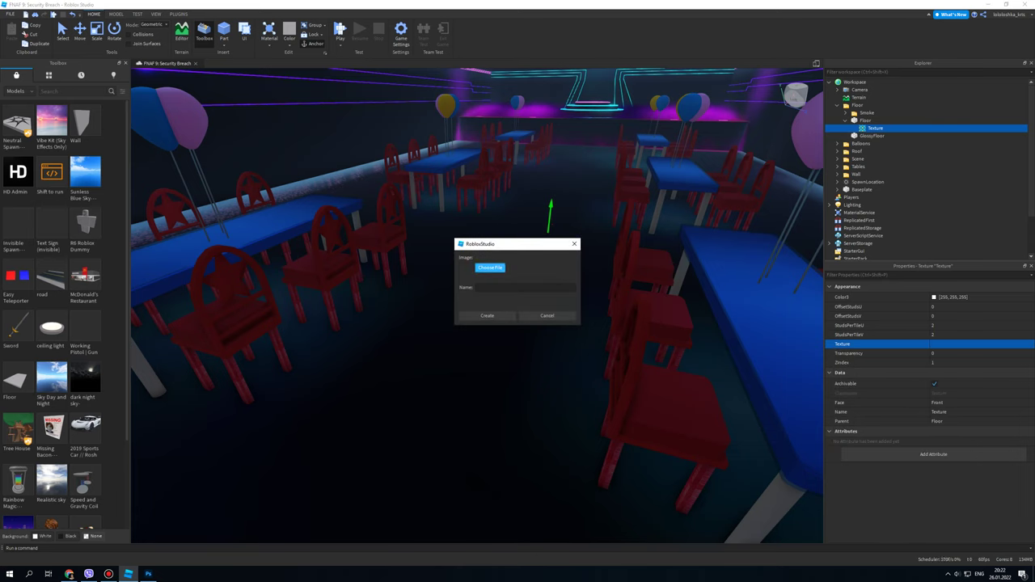
left_click(490, 268)
left_click(549, 362)
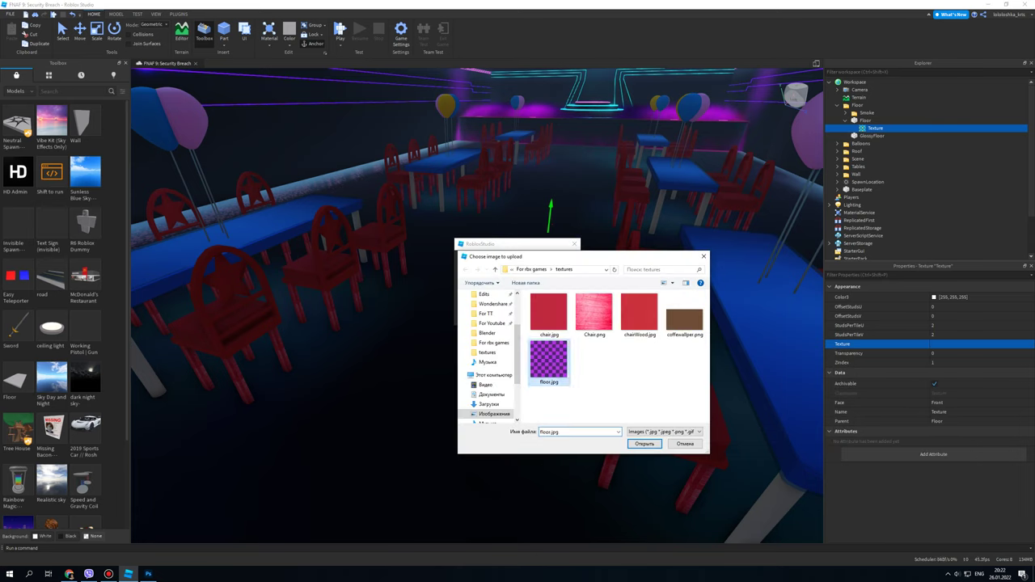
left_click(644, 444)
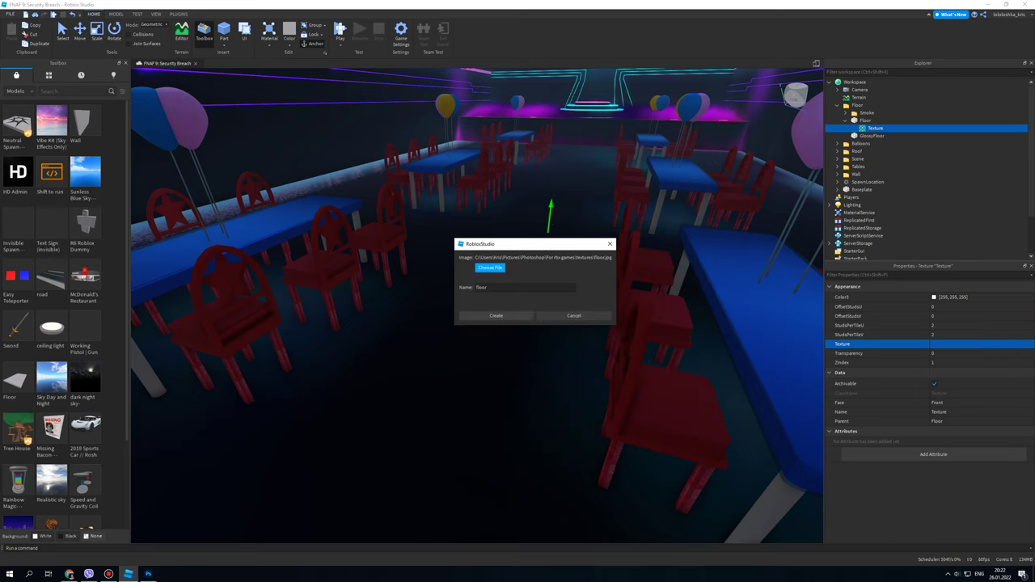
left_click(495, 316)
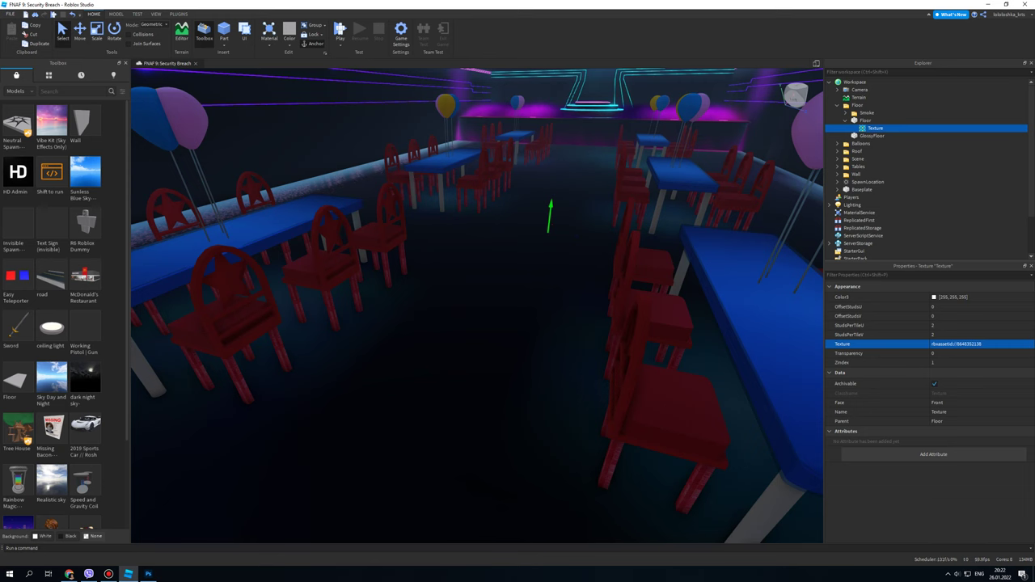
- Copy the Floor part's Texture into the GlossyFloor part and apply it to that part's upper surface
left_click(865, 119)
left_click(875, 127)
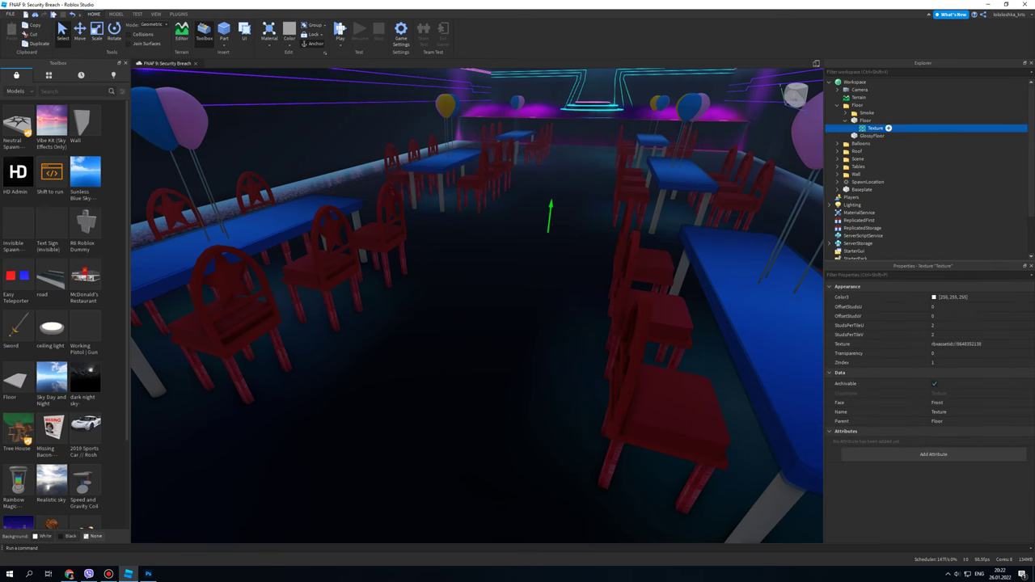
key("ctrl+c")
left_click(871, 136)
key("ctrl+shift+v")
left_click(485, 307)
key("w")
right_click_drag(485, 307, 534, 307)
key("s")
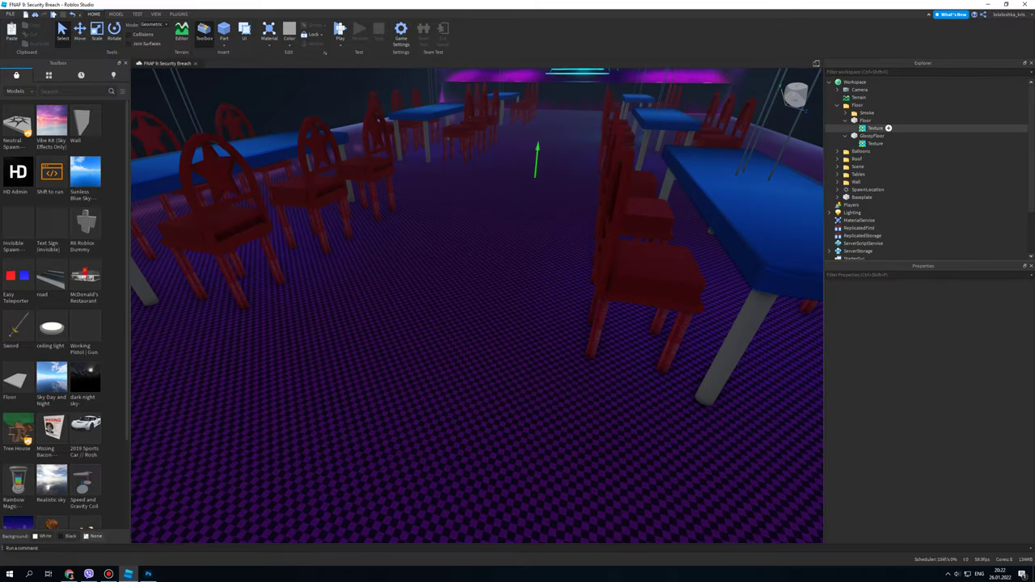
- Delete the original Texture from the Floor part
left_click(876, 127)
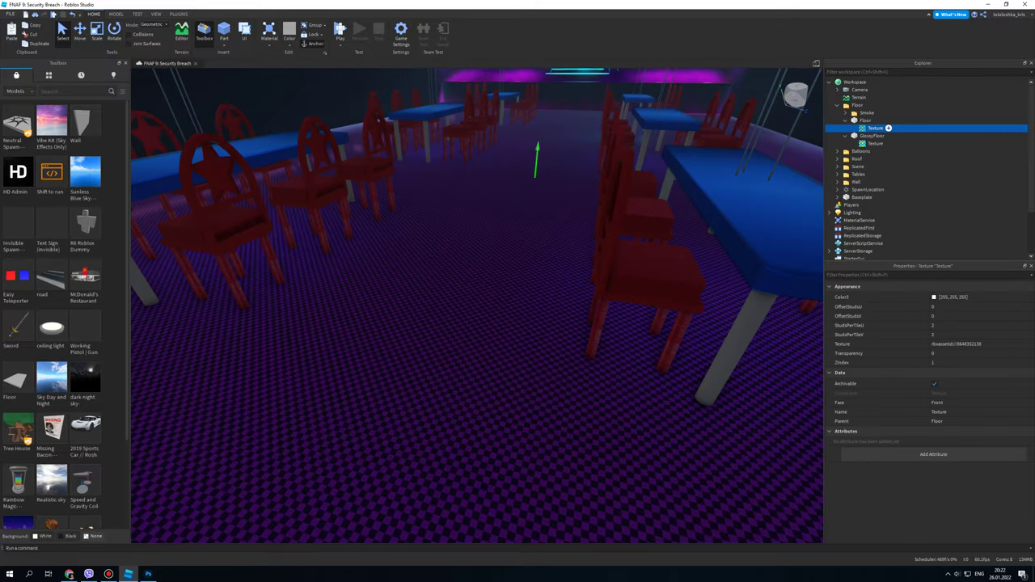
left_click(866, 120)
left_click(876, 128)
key("Delete")
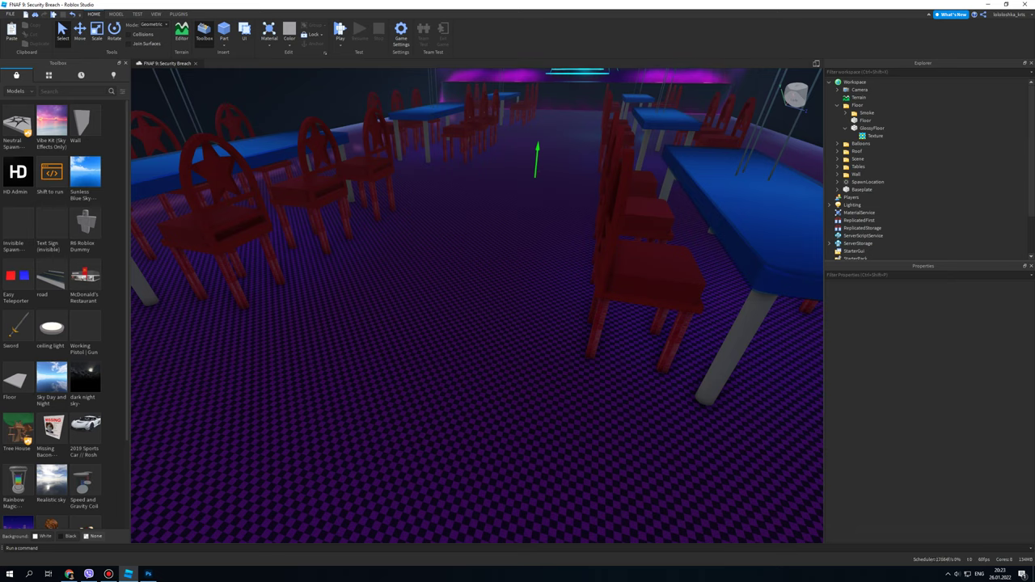
- Switch to Photoshop and scale Слой 61 and Слой 1 together to about 203.5%, positioned so the canvas holds five by five squares
key("alt+Tab")
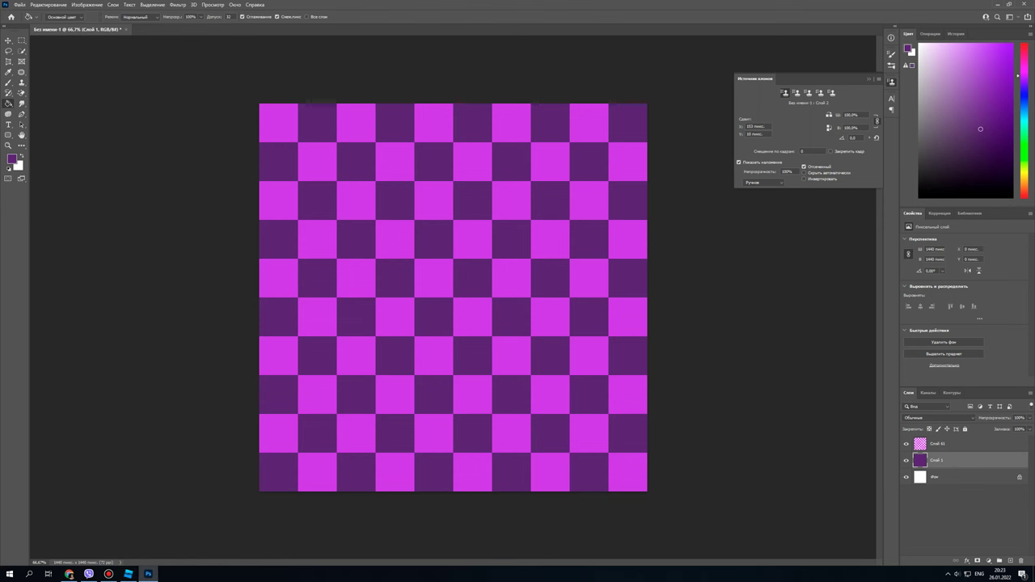
key("v")
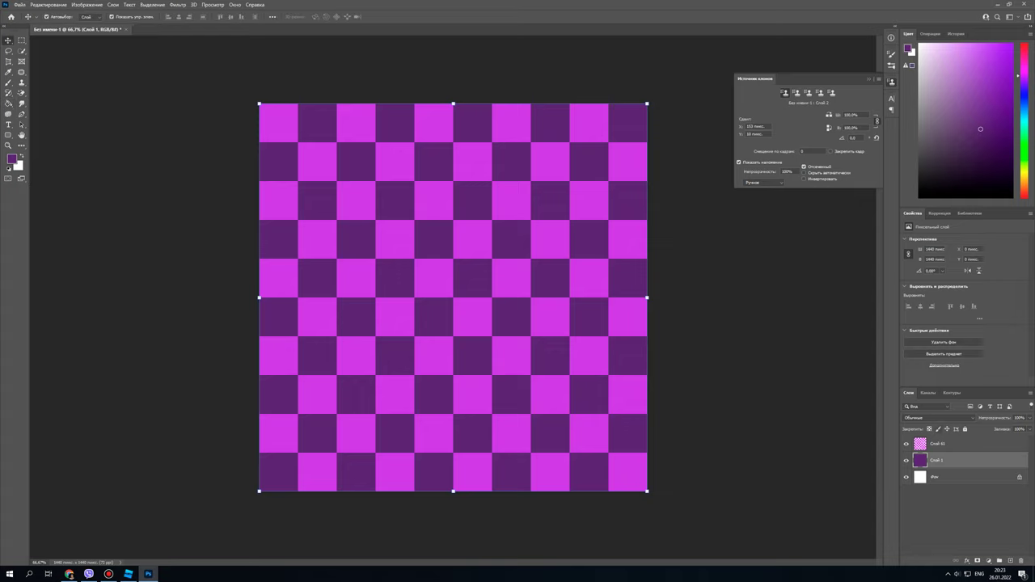
left_click(938, 444)
left_click(938, 460, "shift")
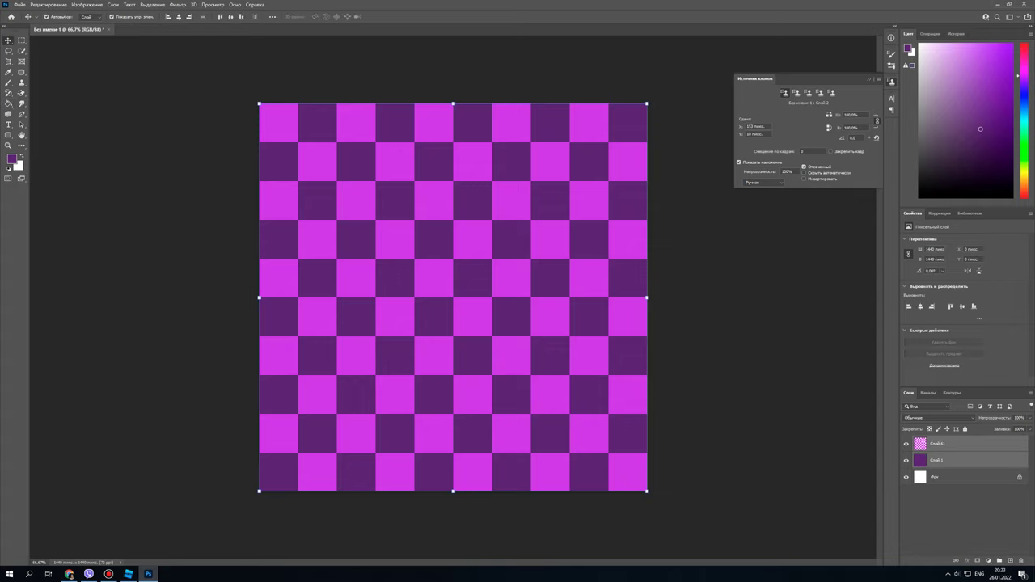
left_click_drag(647, 298, 1032, 300)
left_click_drag(482, 250, 490, 425)
left_click_drag(260, 489, 242, 490)
left_click_drag(365, 398, 375, 400)
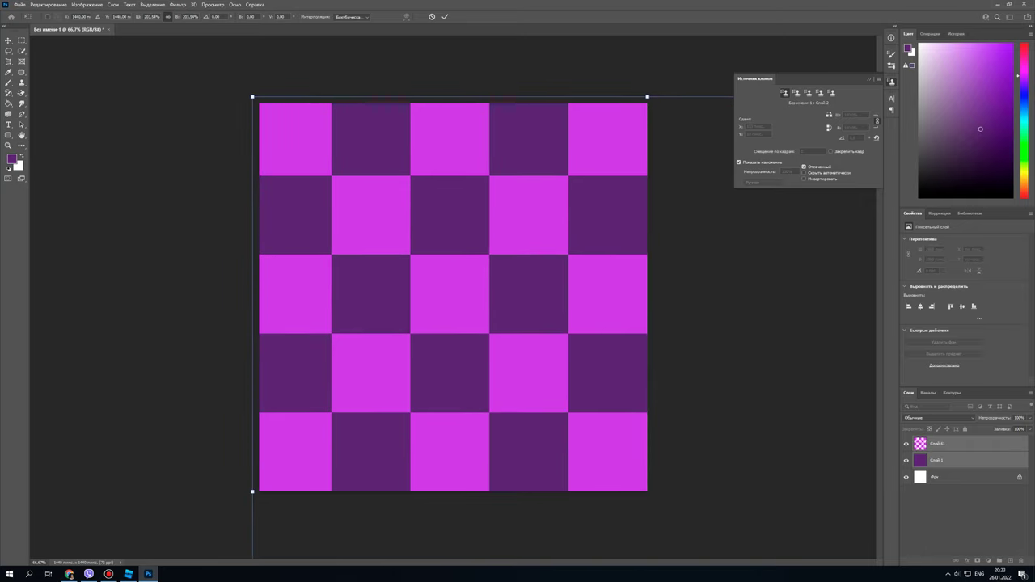
left_click(445, 17)
- Save the checkerboard image as a JPEG named floor2.jpg in the textures folder
key("ctrl+s")
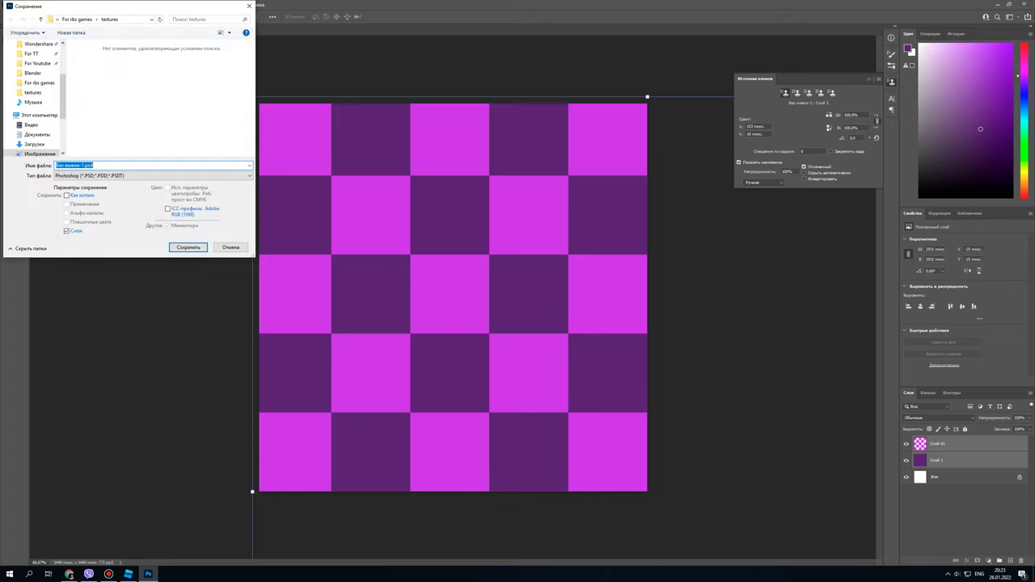
left_click(153, 175)
left_click(154, 232)
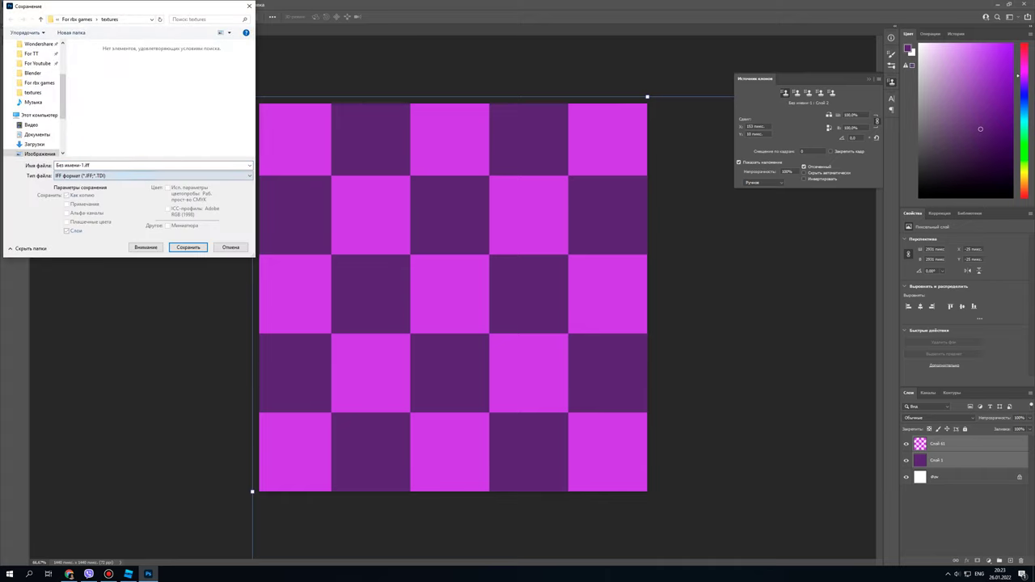
left_click(153, 176)
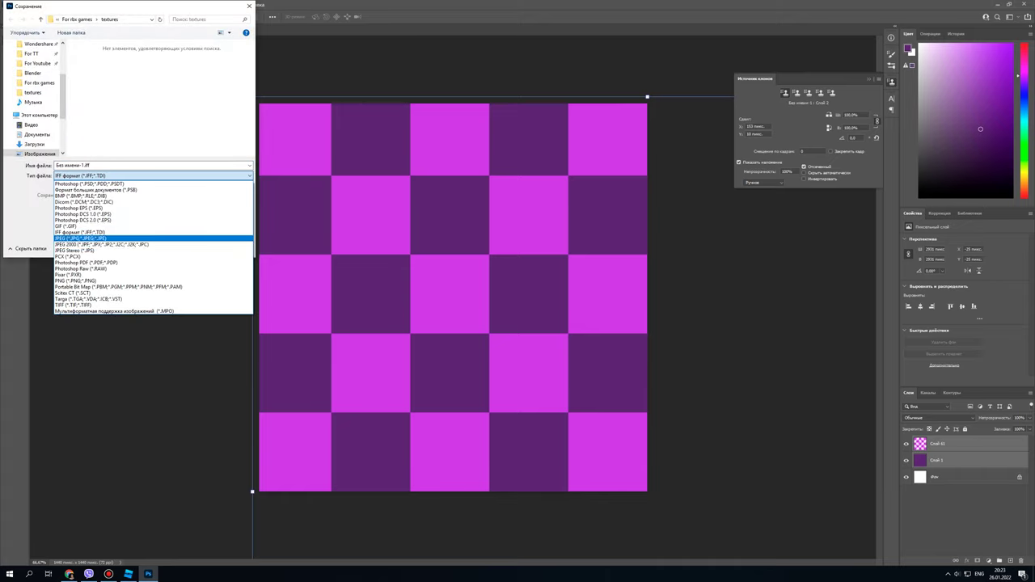
left_click(154, 238)
left_click(185, 64)
left_click(90, 166)
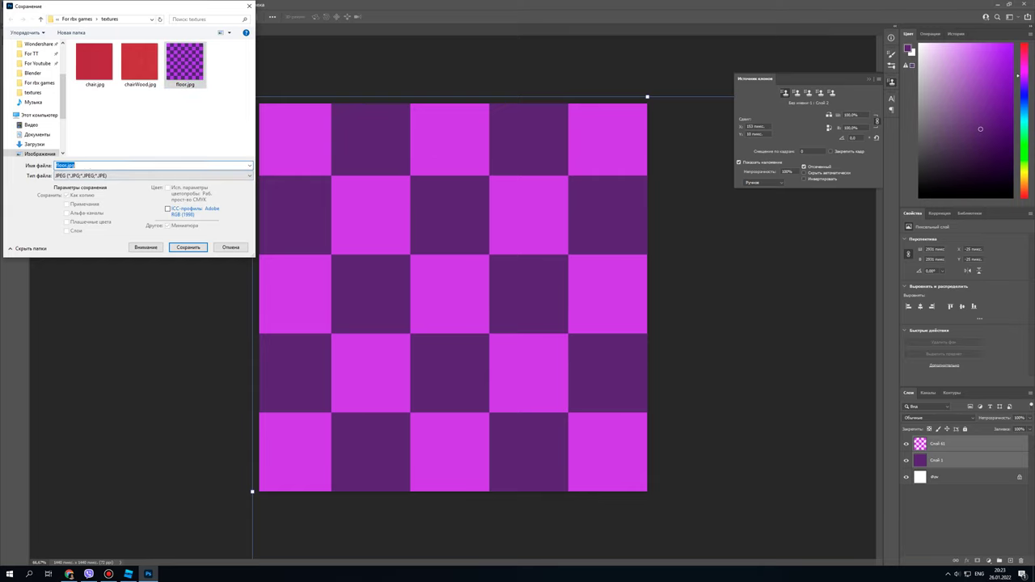
left_click(66, 166)
type("2")
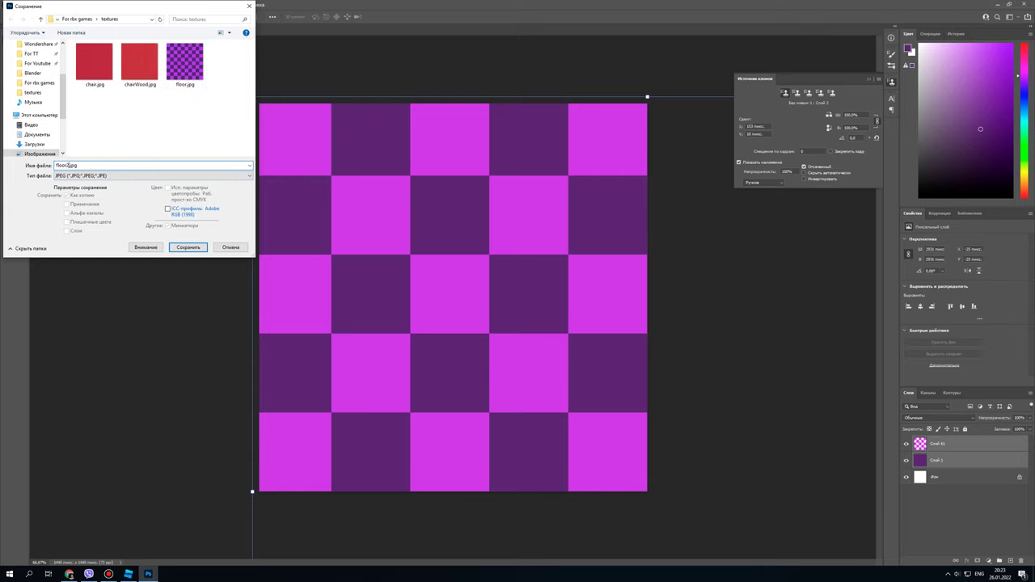
key("Return")
key("Return")
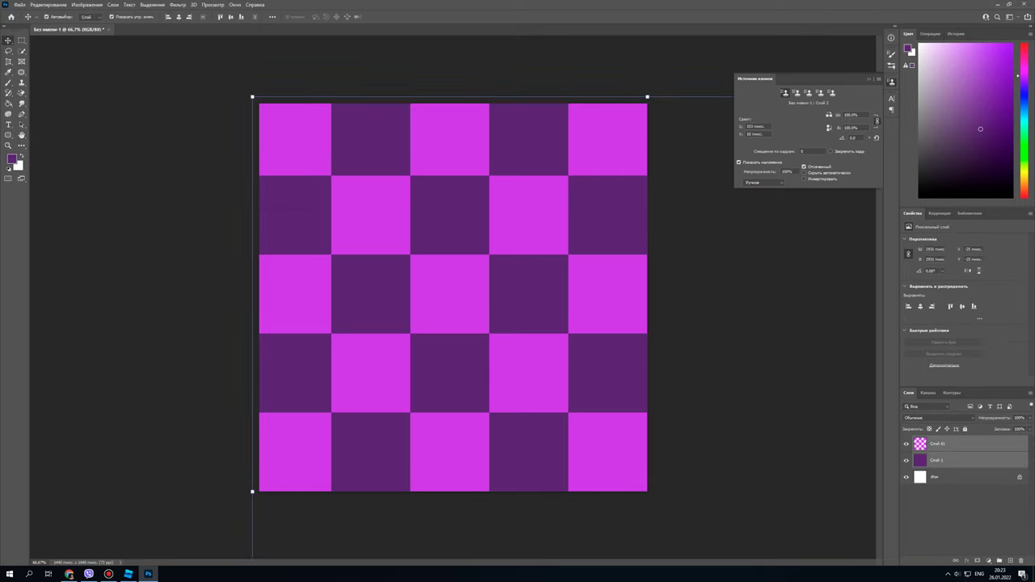
- Switch to Roblox Studio, upload floor2.jpg as an image named floor2 and assign it to GlossyFloor's Texture
left_click(128, 574)
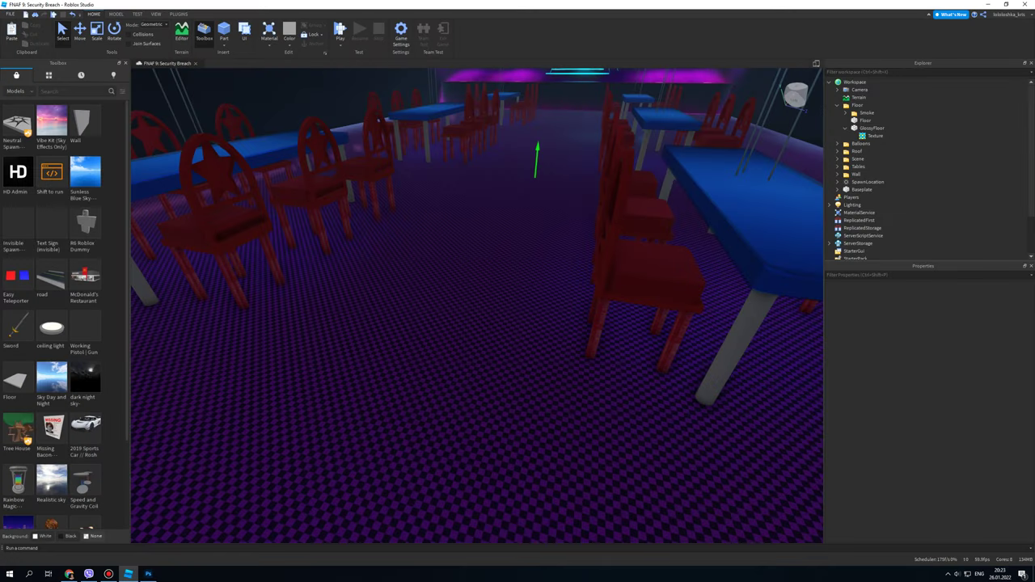
left_click(875, 136)
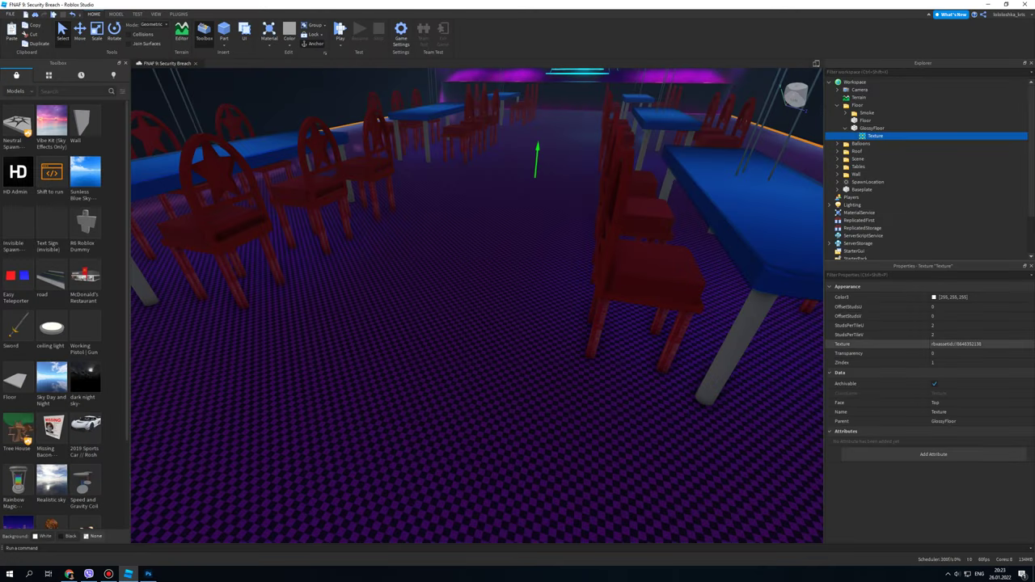
left_click(956, 345)
left_click(857, 448)
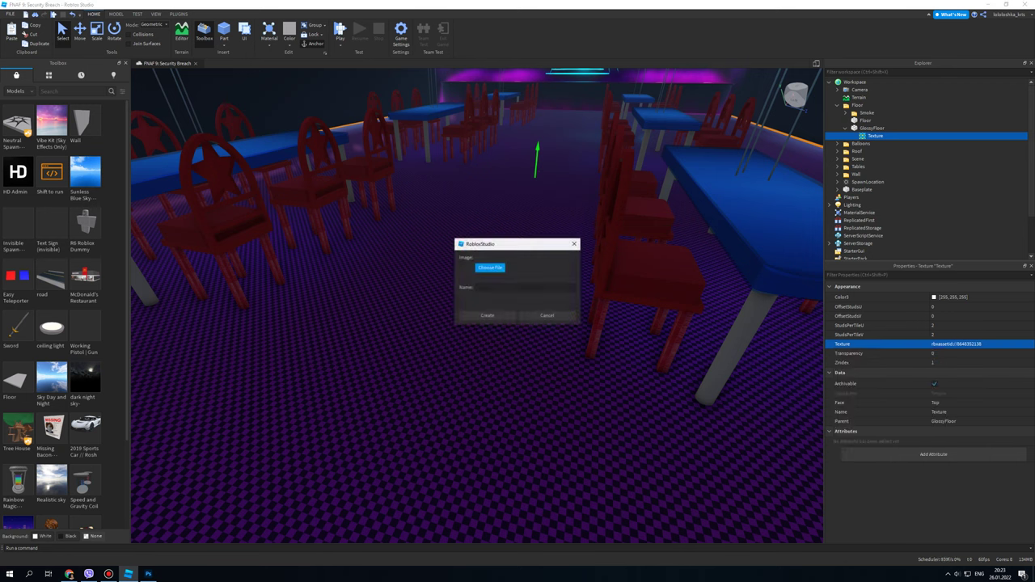
left_click(491, 267)
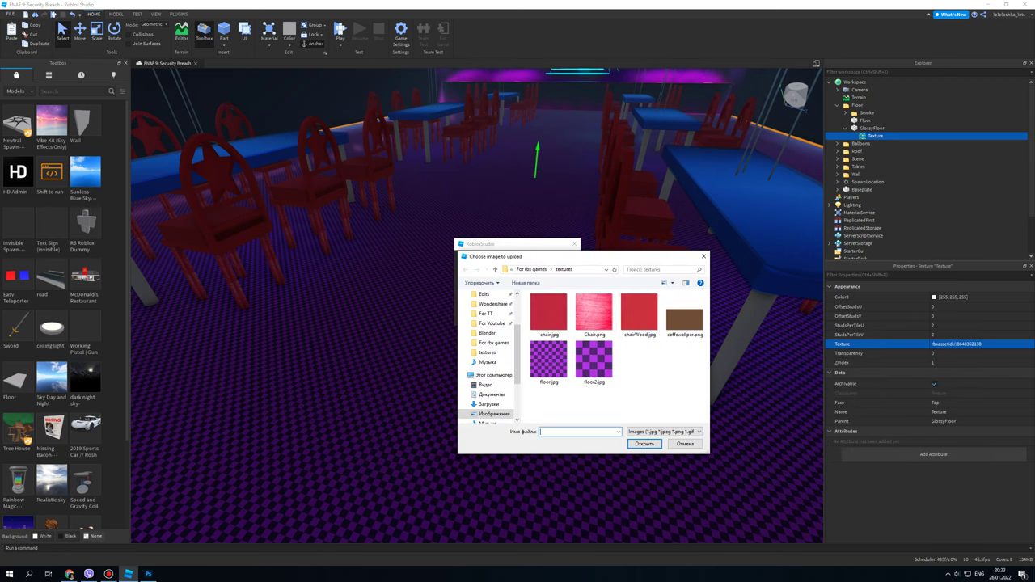
double_click(595, 362)
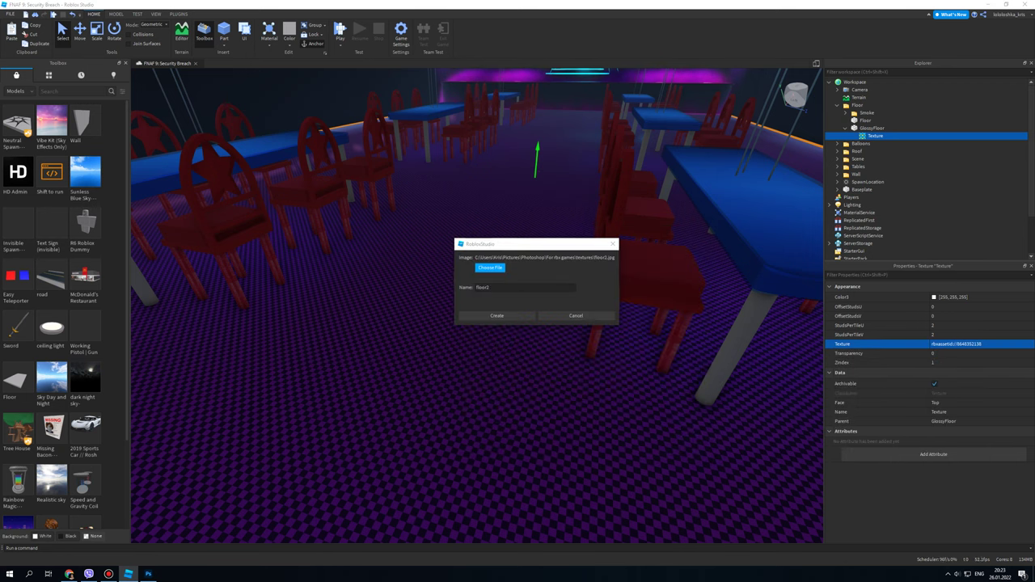
left_click(490, 268)
left_click(595, 362)
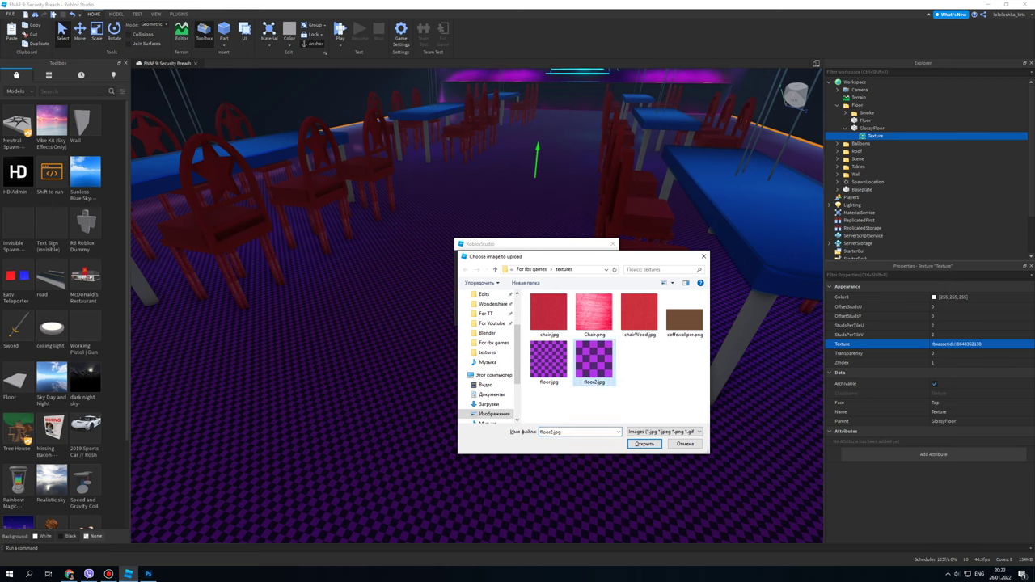
left_click(644, 444)
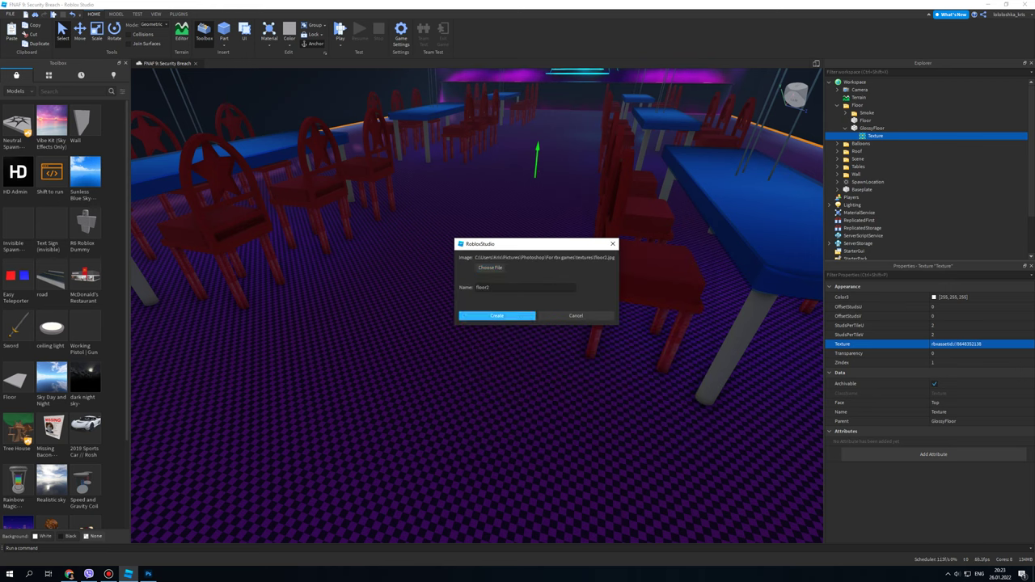
left_click(496, 316)
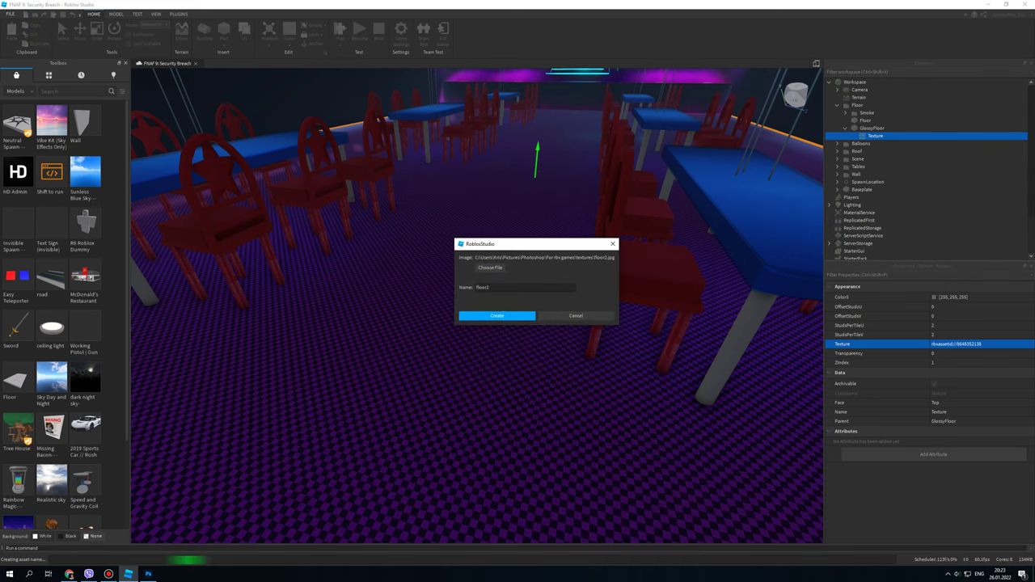
right_click_drag(496, 317, 494, 287)
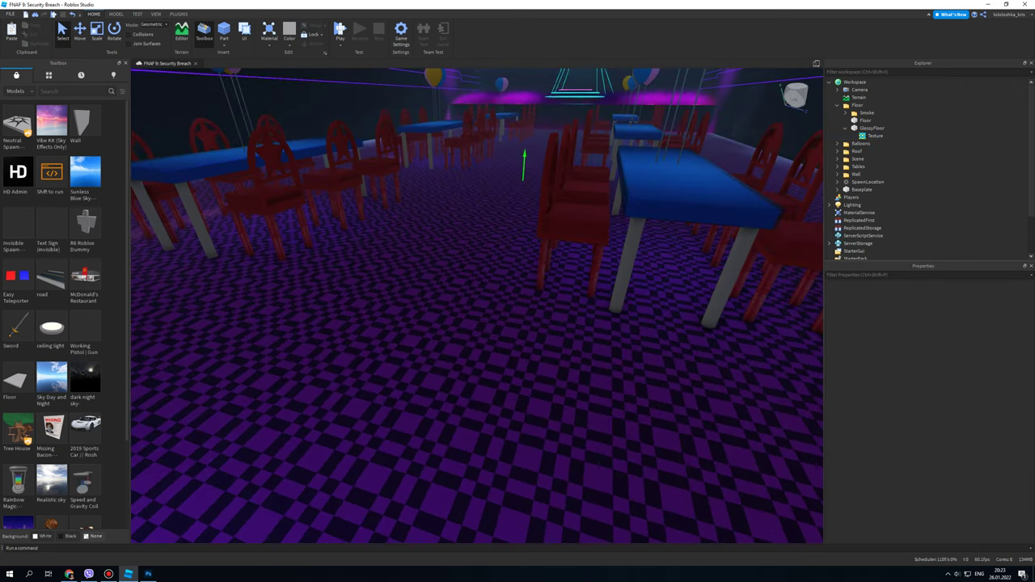
- Switch to Photoshop and move Слой 61 and Слой 1 together to X 0, Y 0 so complete squares start at the canvas corner
key("alt+Tab")
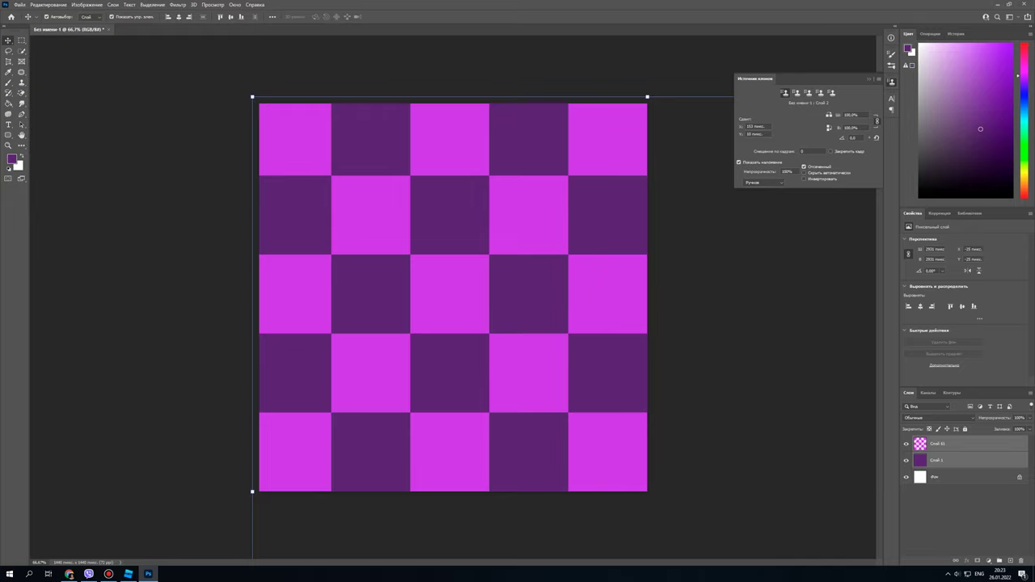
left_click_drag(491, 339, 500, 346)
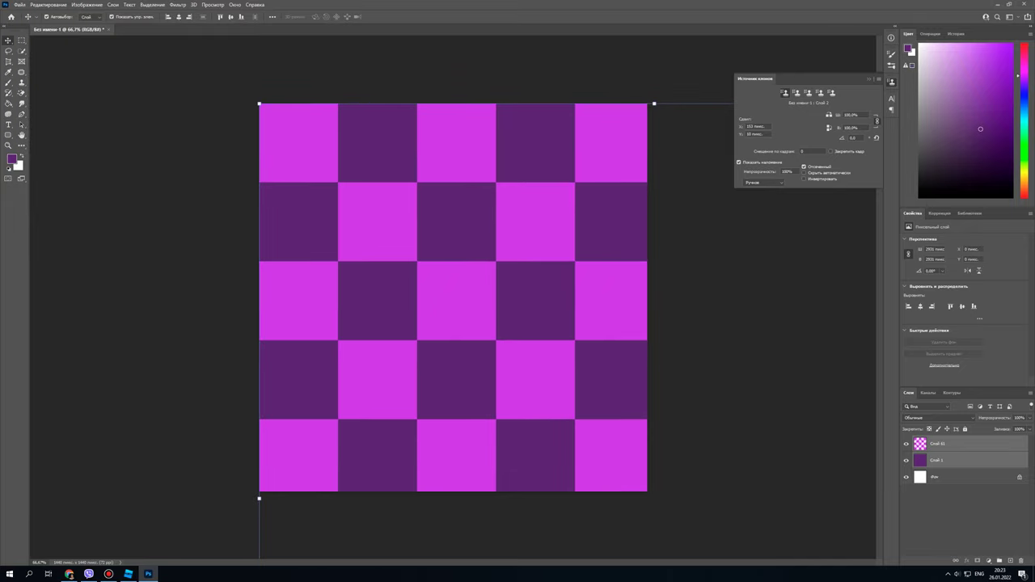
key("ctrl+a")
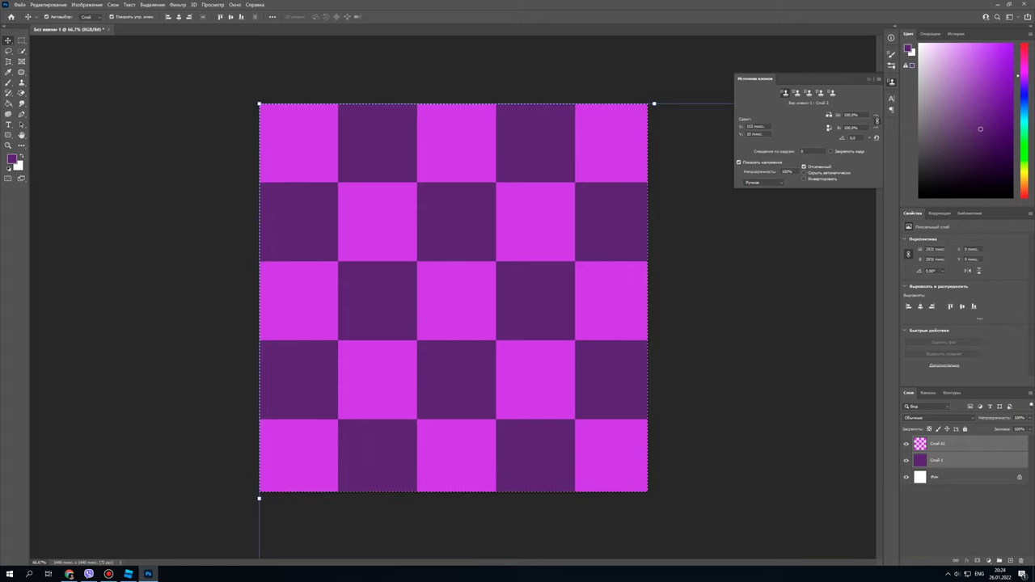
key("ctrl+d")
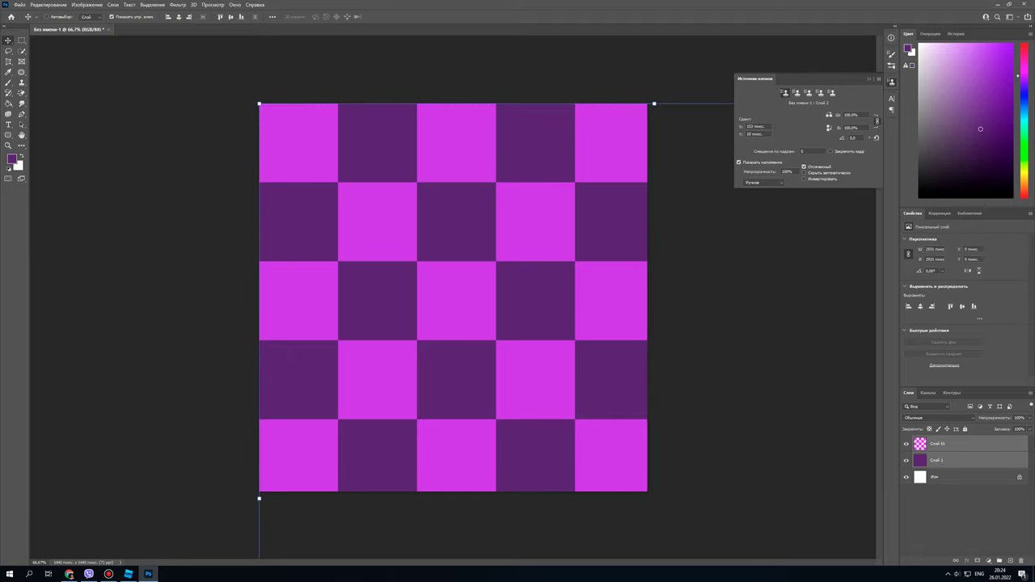
- Merge Слой 61 and Слой 1, and replace the merged layer with a copy trimmed to the canvas area
left_click(958, 443)
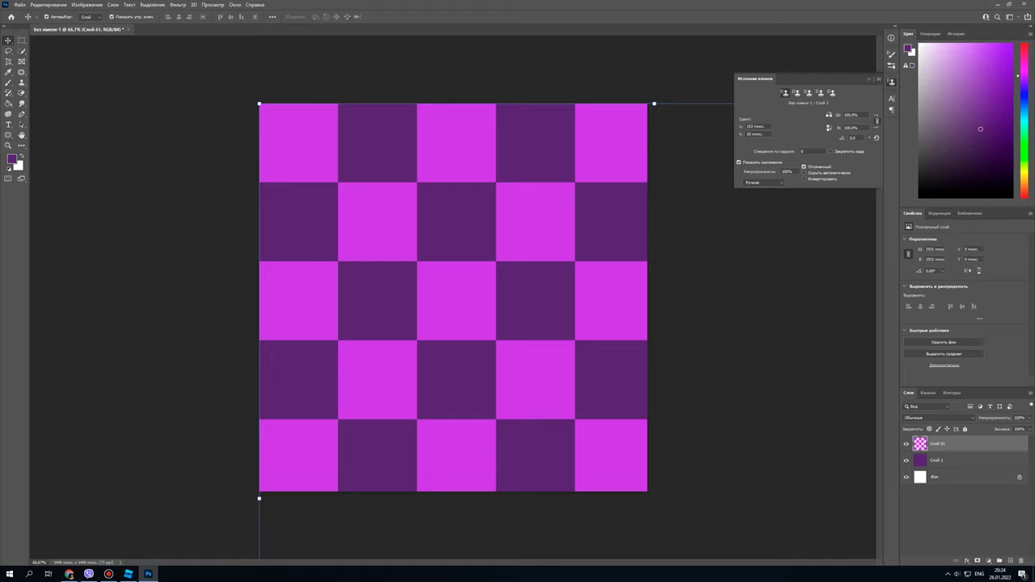
left_click(958, 461, "ctrl")
key("ctrl+e")
key("ctrl+j")
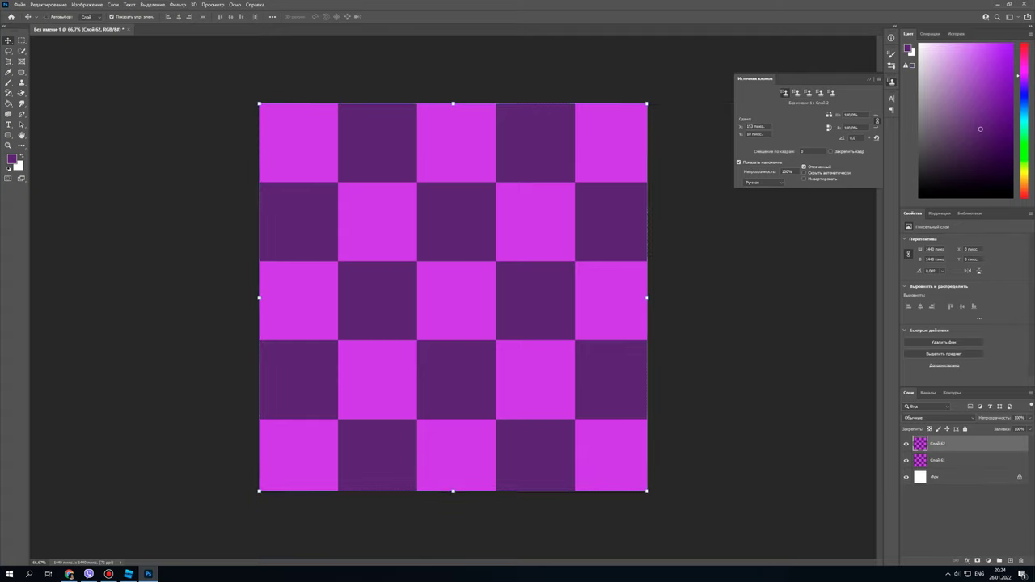
left_click(938, 461)
key("Delete")
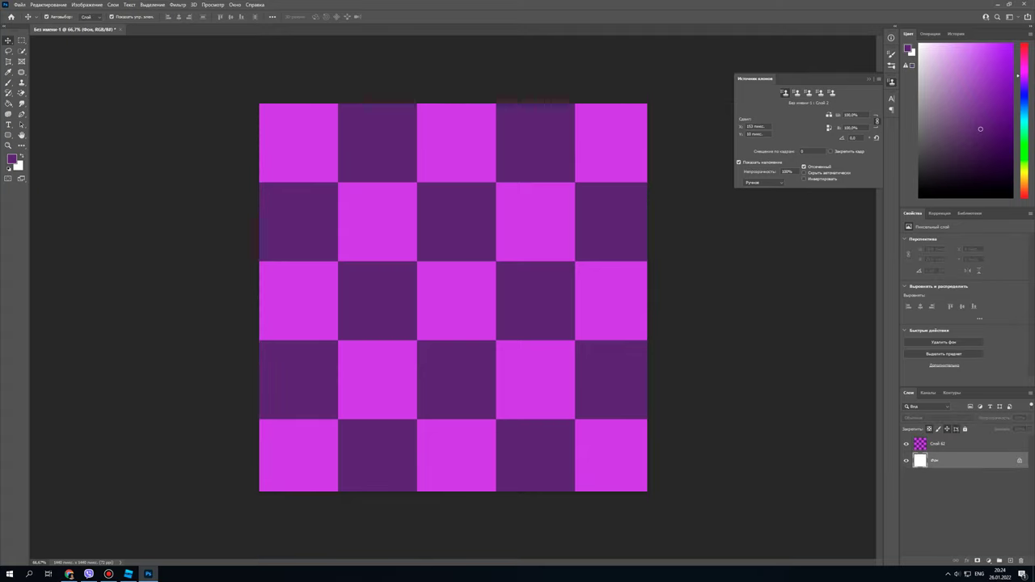
left_click(905, 444)
left_click(906, 444)
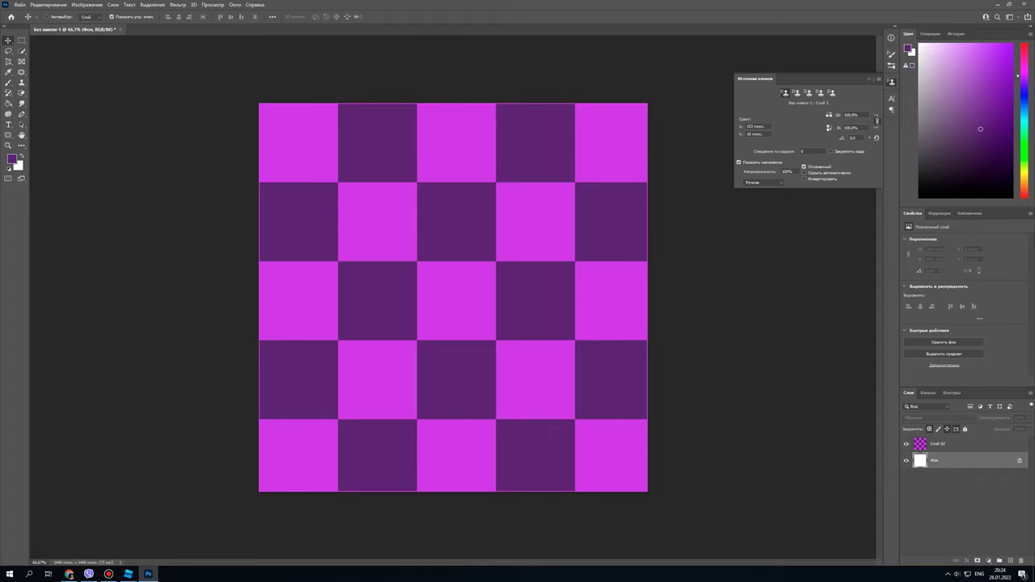
- Save the realigned checkerboard as a JPEG over floor2.jpg in the textures folder with quality 12
key("ctrl+shift+a")
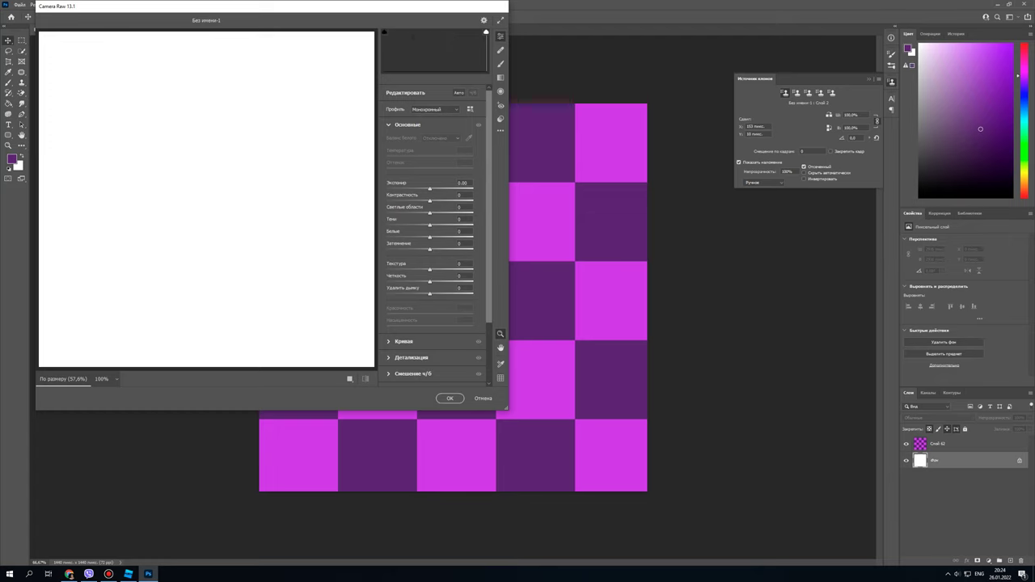
left_click(483, 398)
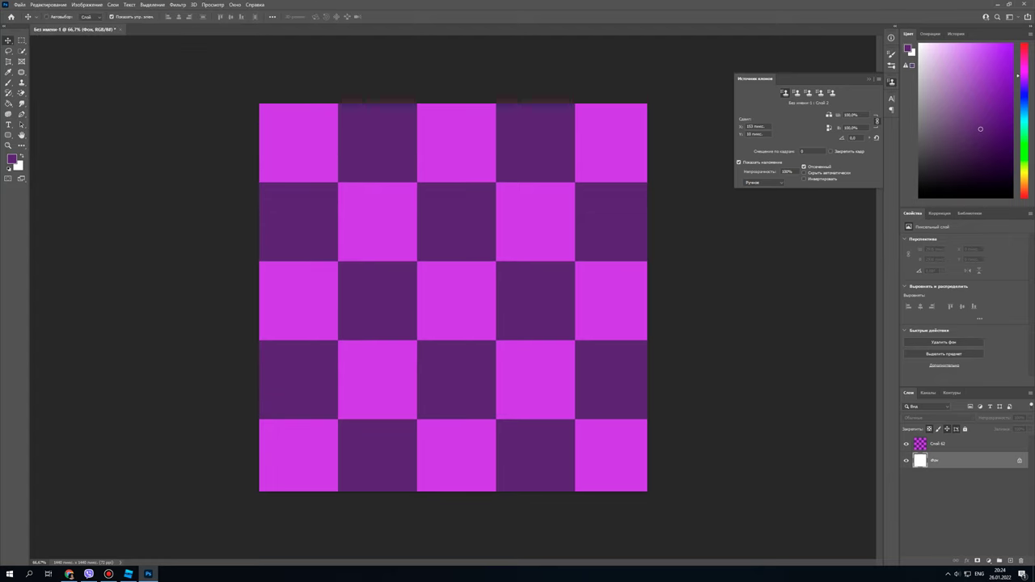
key("ctrl+shift+s")
left_click(154, 176)
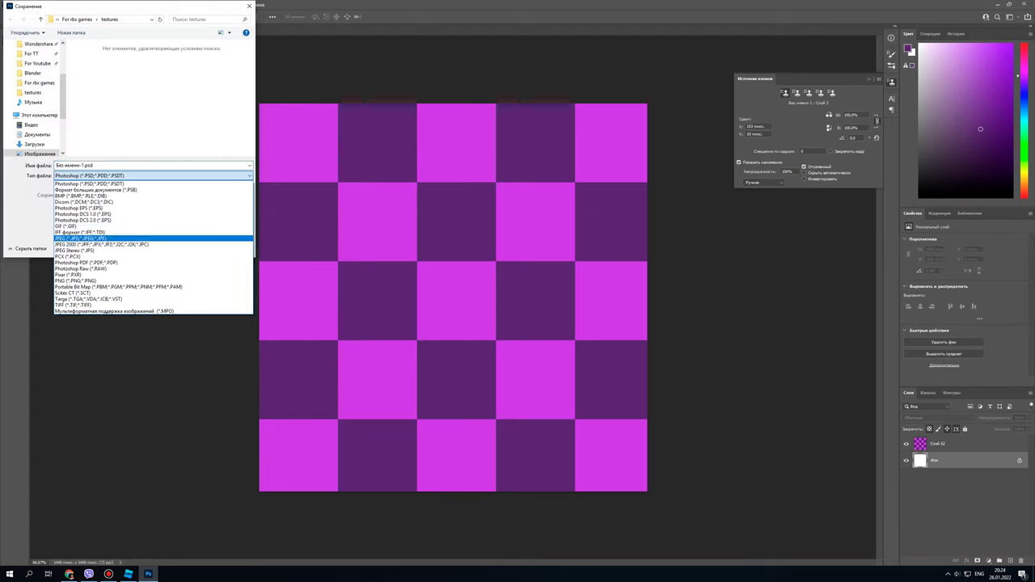
left_click(121, 239)
double_click(231, 63)
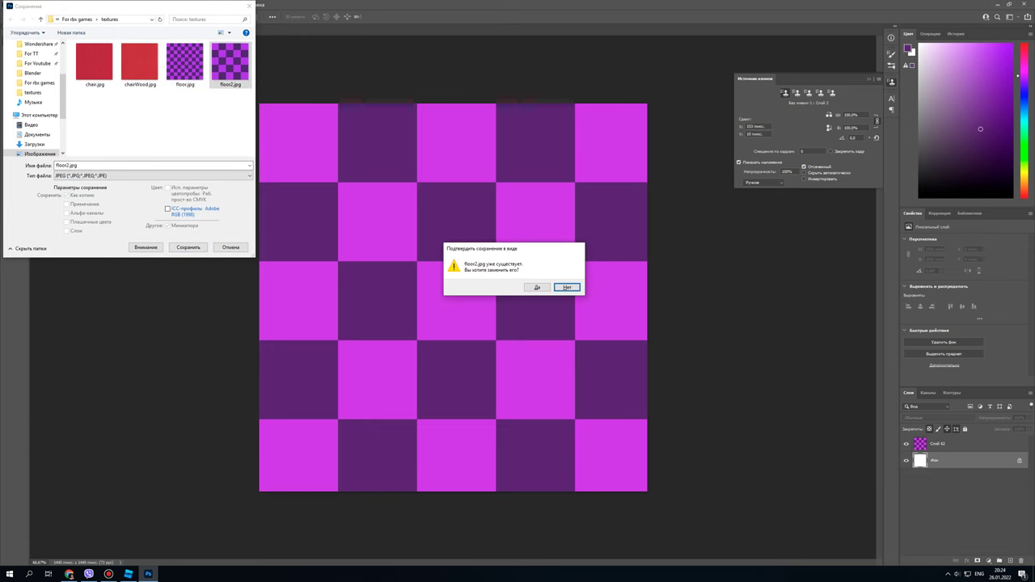
left_click(537, 287)
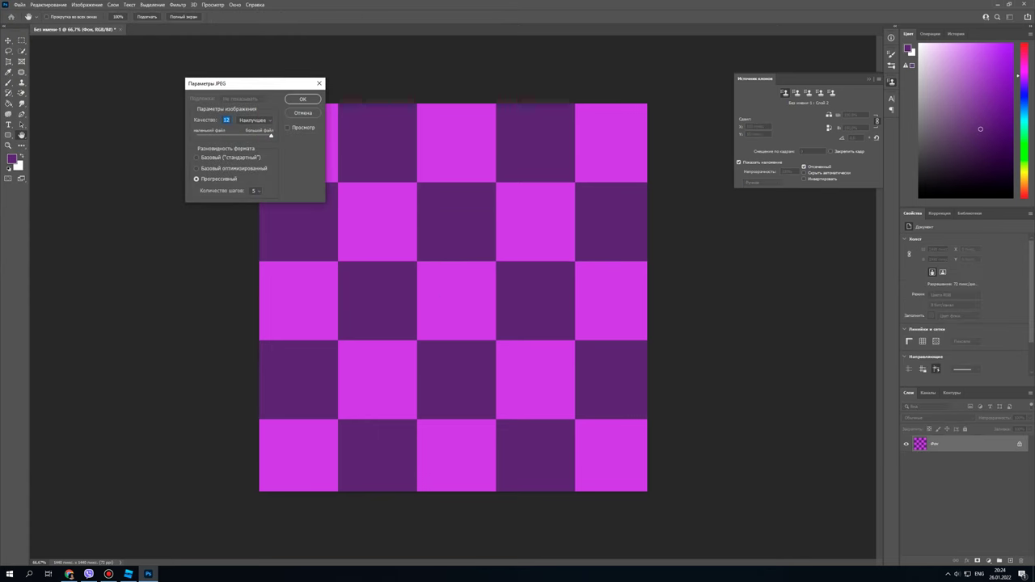
left_click(303, 99)
- Switch to Roblox Studio, upload the revised floor2.jpg and assign it to the Texture of the GlossyFloor part
left_click(128, 574)
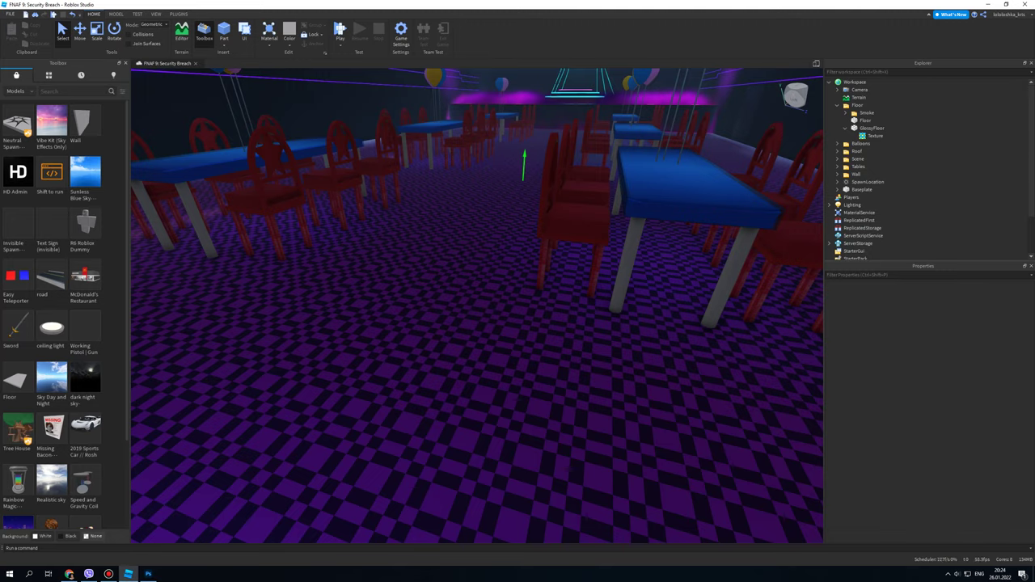
right_click_drag(477, 323, 486, 312)
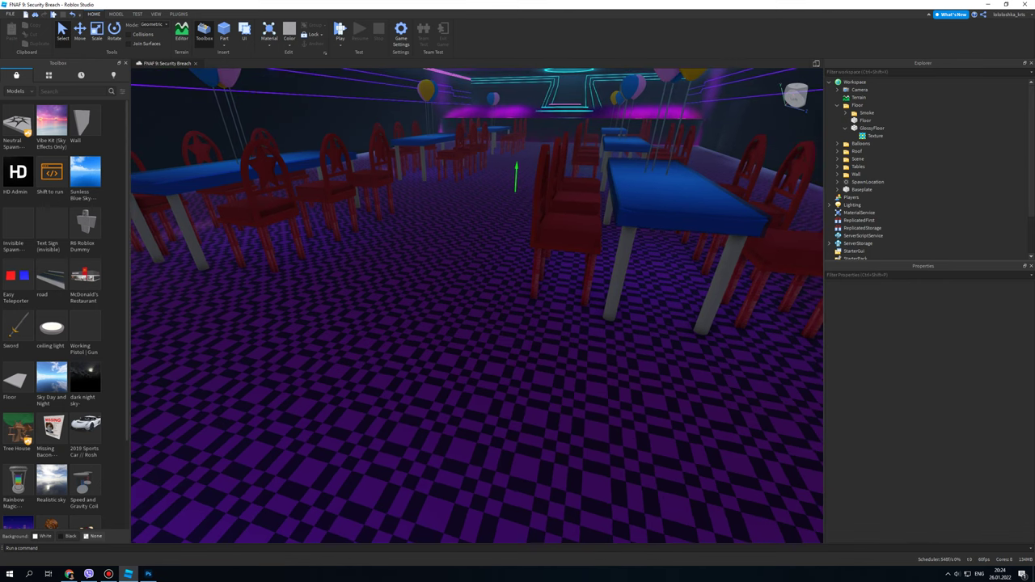
left_click(887, 136)
left_click(956, 344)
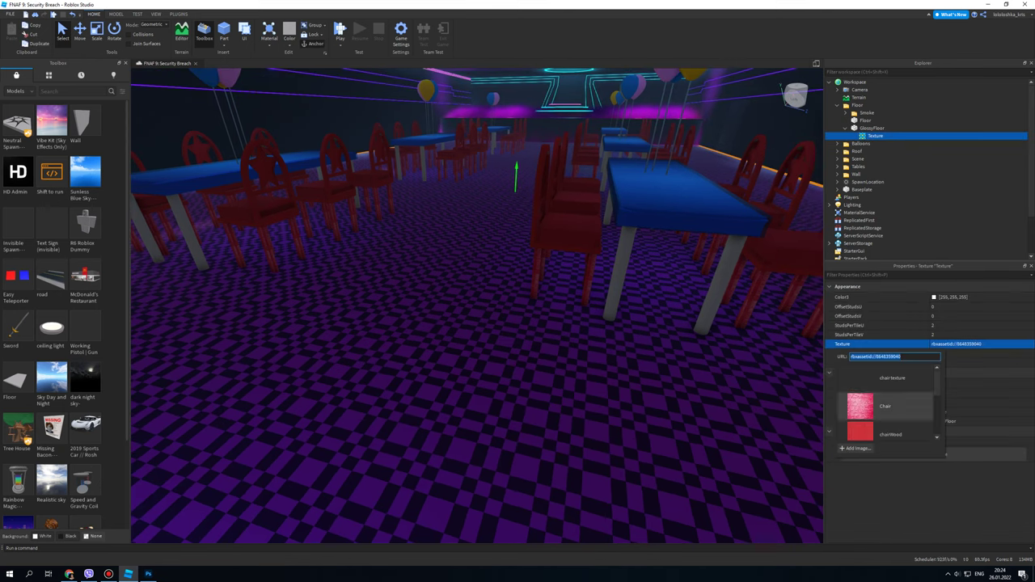
left_click(857, 448)
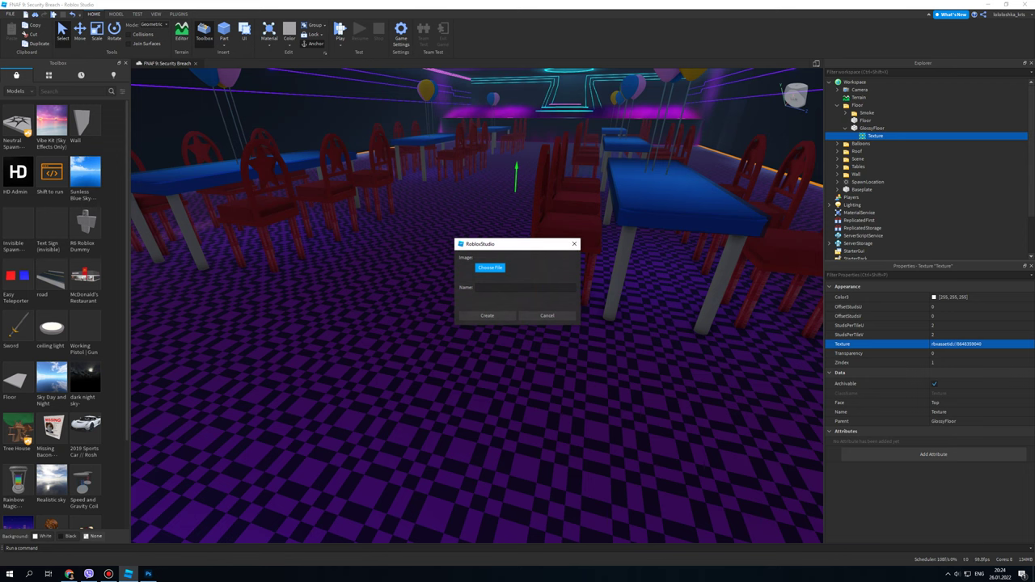
left_click(490, 268)
left_click(594, 359)
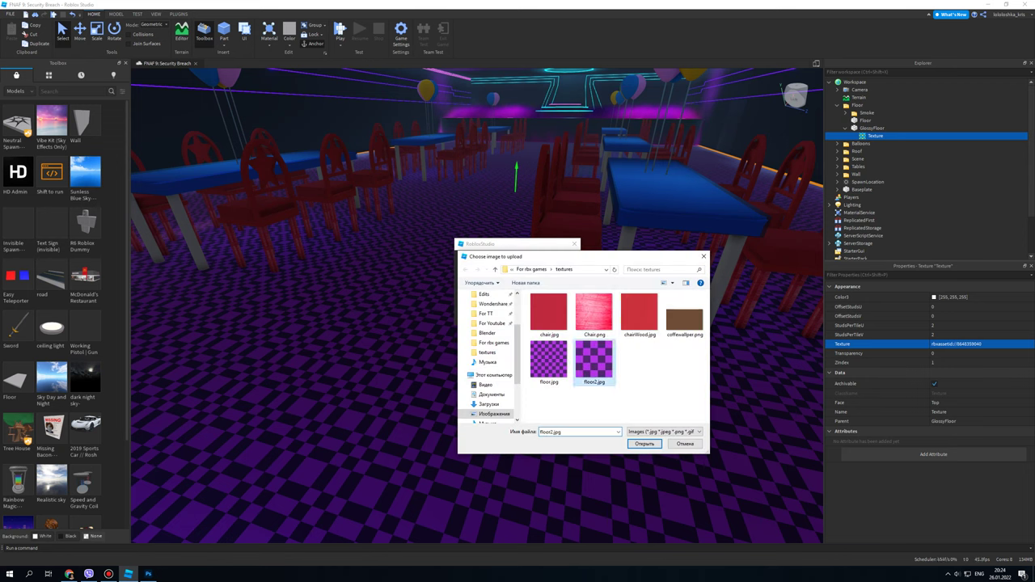
left_click(645, 444)
left_click(498, 317)
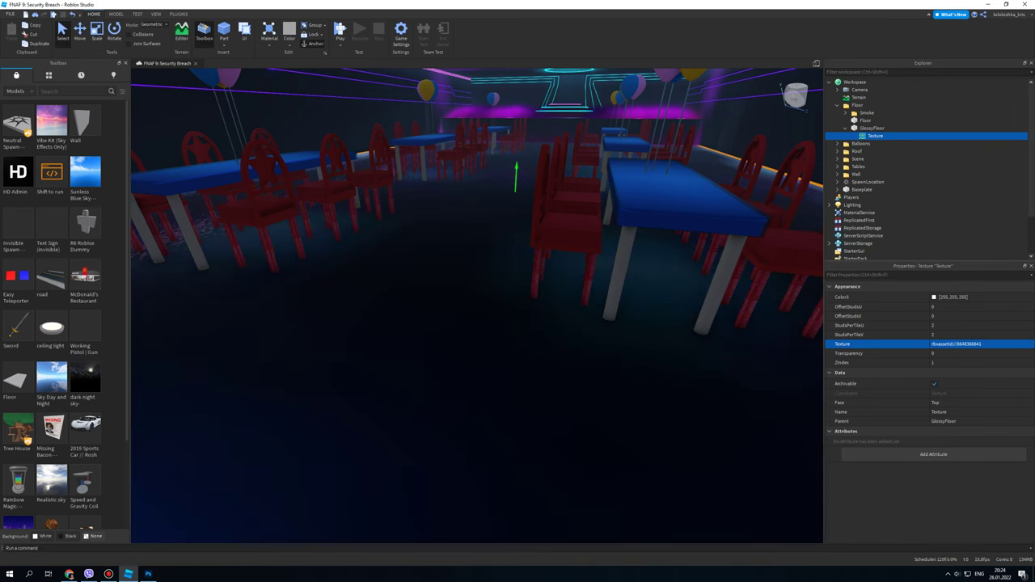
right_click_drag(477, 306, 356, 306)
right_click_drag(477, 305, 526, 324)
- Switch to Photoshop and scale Слой 62 to about 2382 × 2382 px from its corner so three squares span the canvas
key("alt+Tab")
left_click(938, 444)
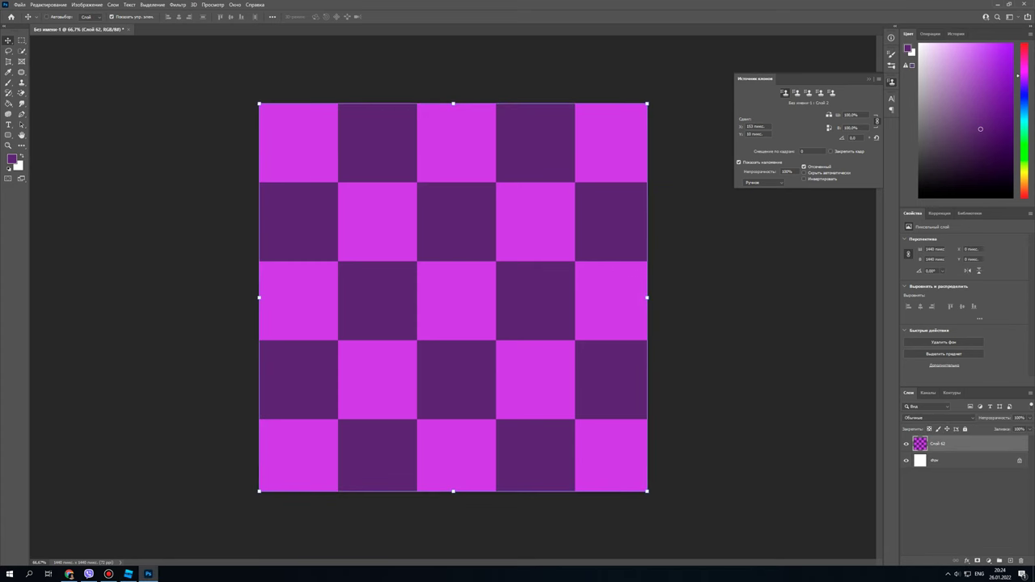
left_click_drag(647, 492, 1034, 581)
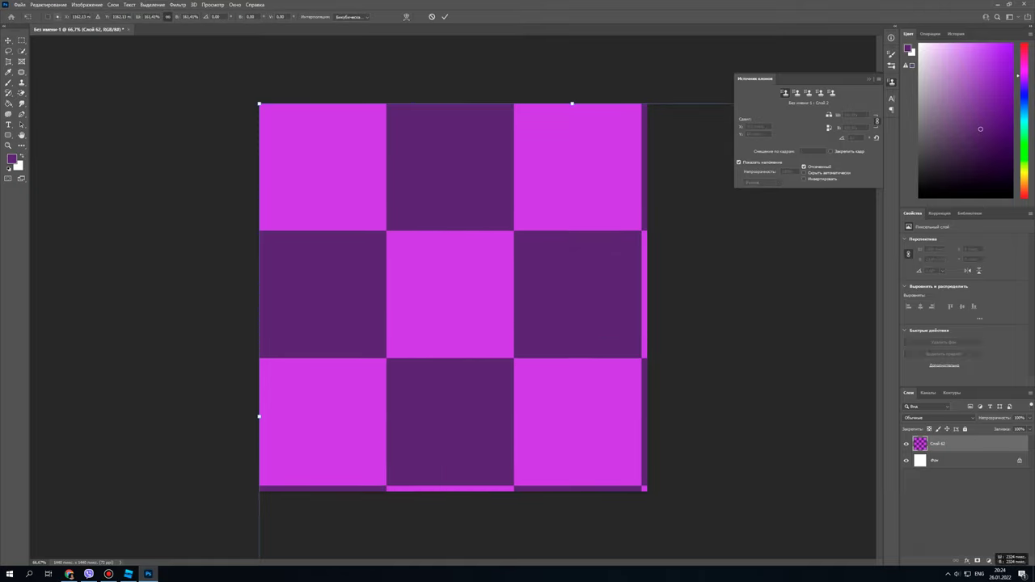
scroll(453, 298, "down", 3, "alt")
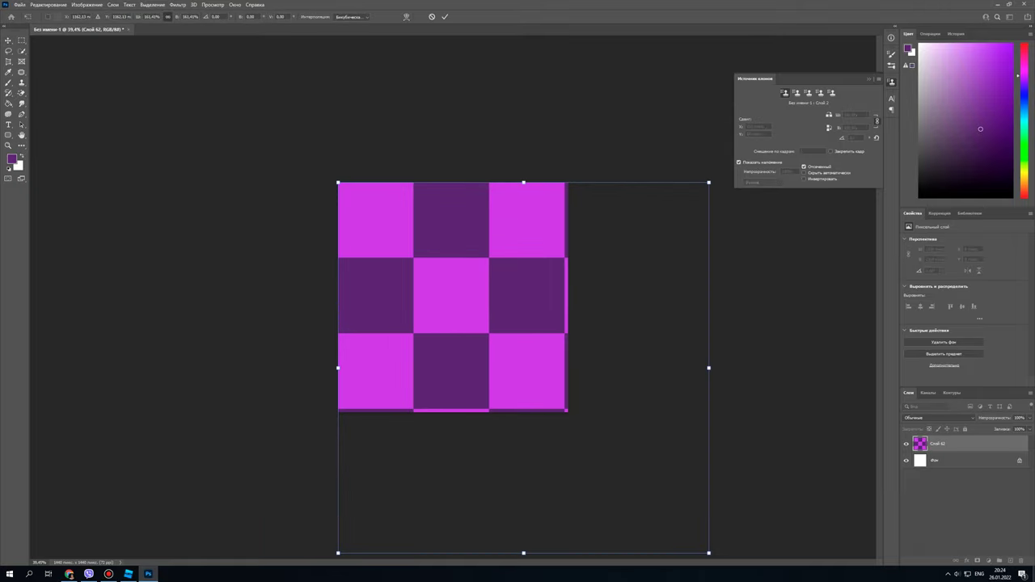
left_click(891, 83)
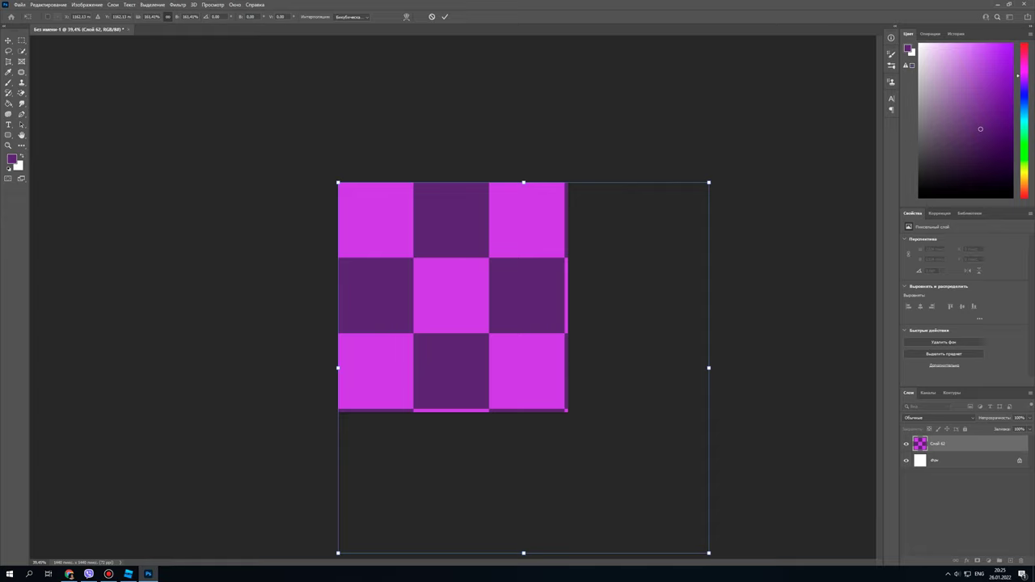
left_click_drag(524, 183, 524, 173)
left_click_drag(523, 229, 528, 233)
left_click_drag(528, 175, 528, 183)
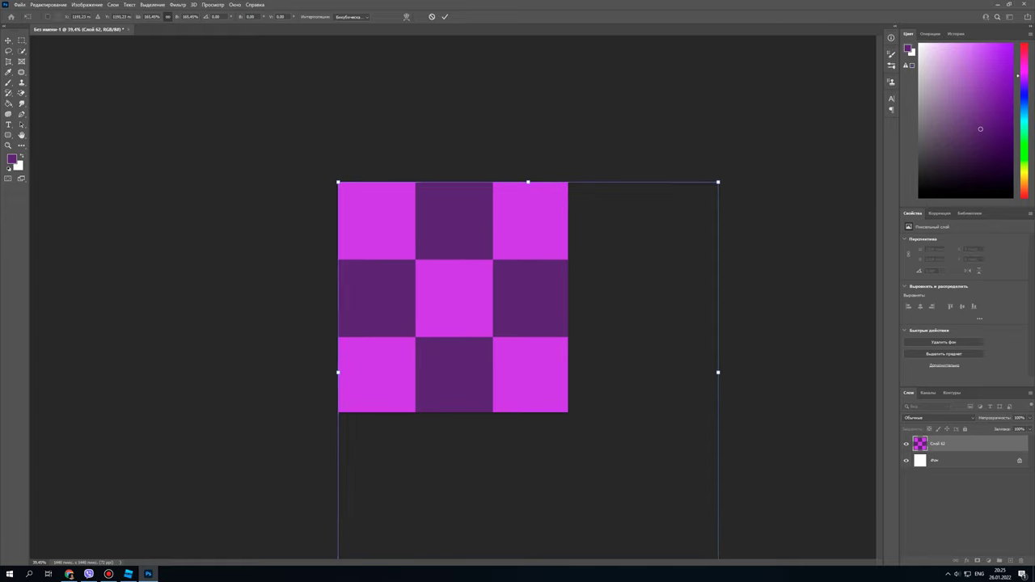
key("Return")
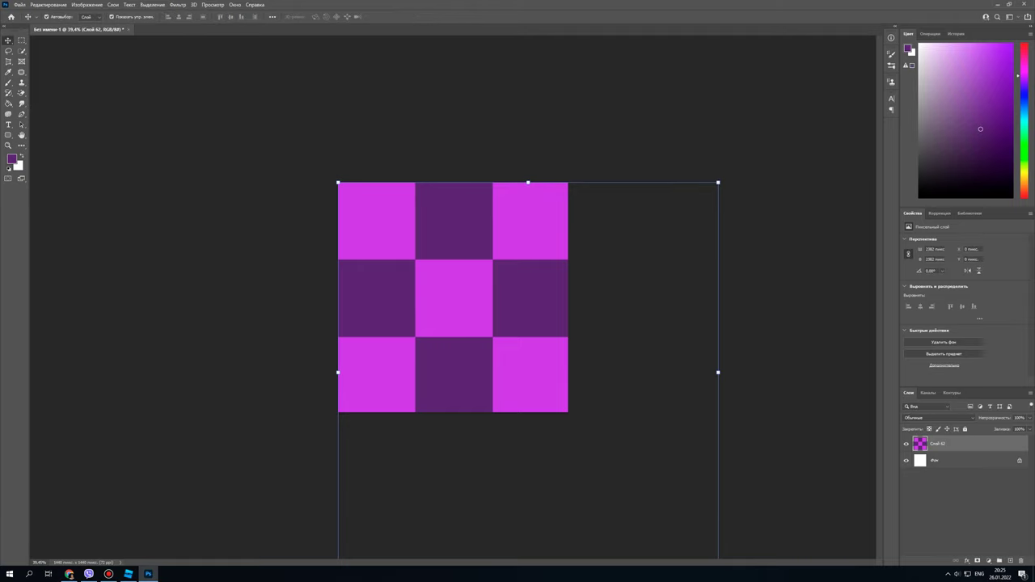
- Copy the canvas area of the enlarged checkerboard to a new layer and delete Слой 62
key("ctrl+a")
key("ctrl+c")
key("ctrl+v")
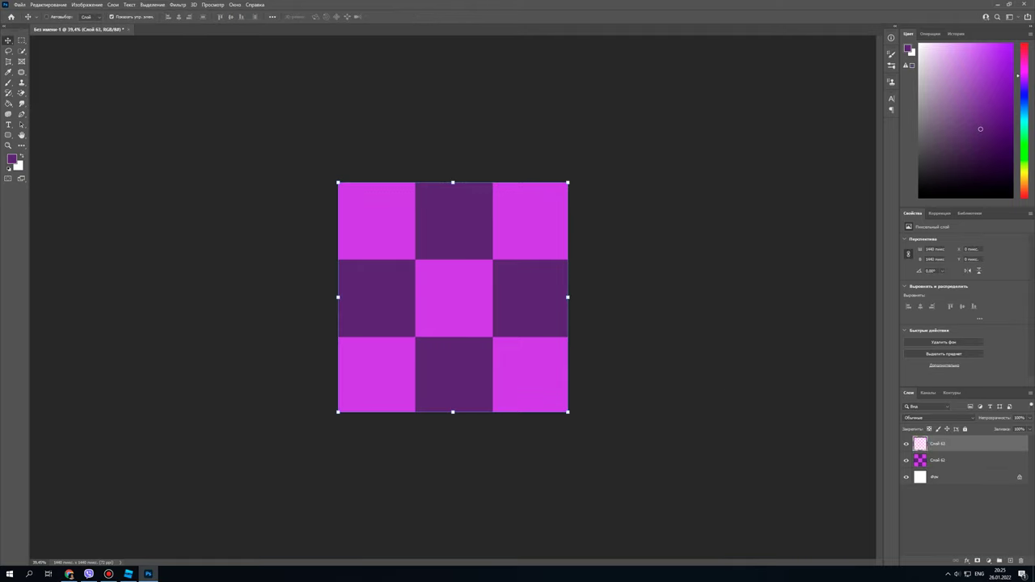
left_click(938, 460)
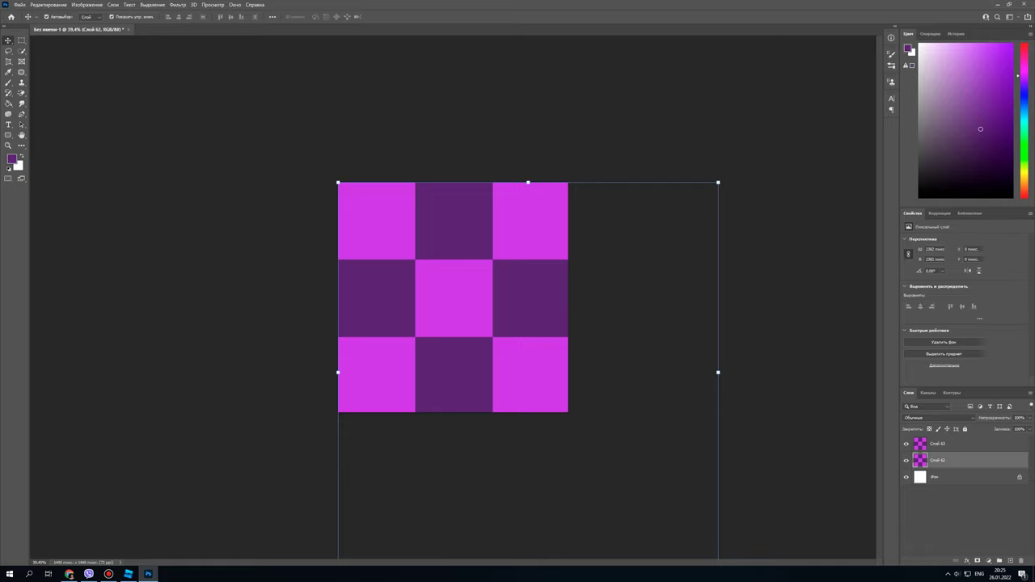
key("Delete")
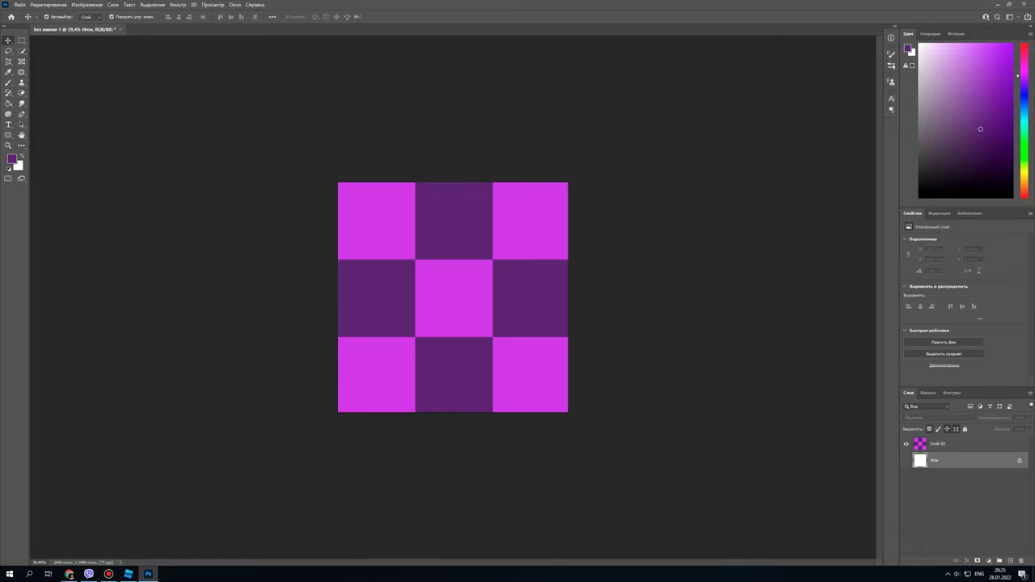
- Save the enlarged three-by-three checkerboard as a JPEG over floor2.jpg in the textures folder
key("ctrl+s")
left_click(154, 176)
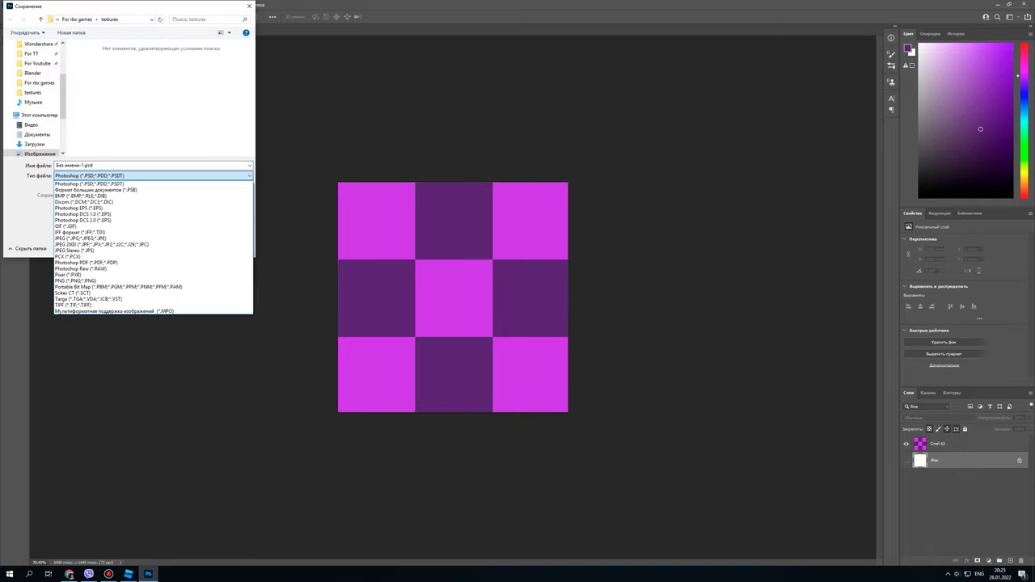
left_click(80, 239)
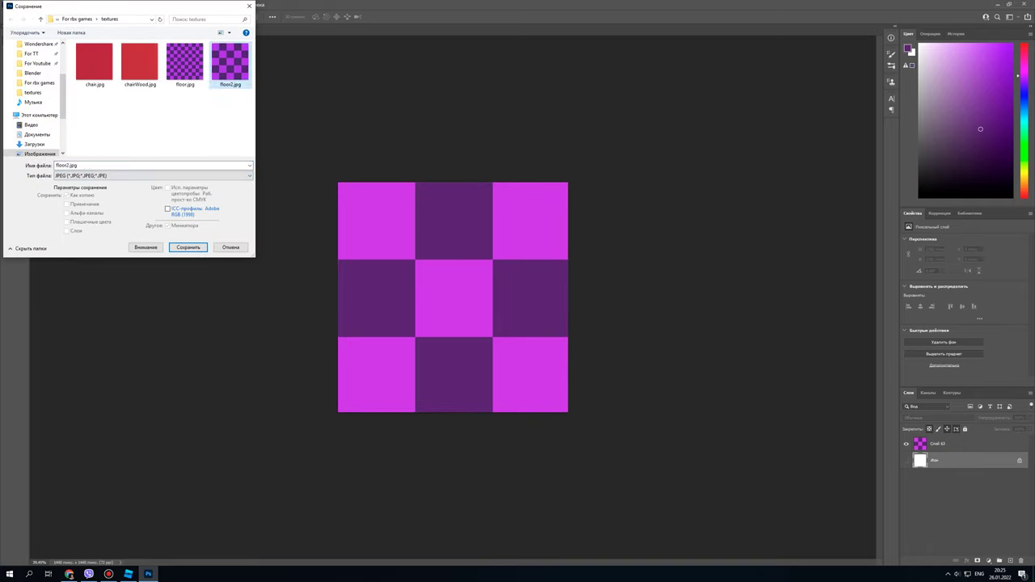
key("Return")
key("Return")
key("Return")
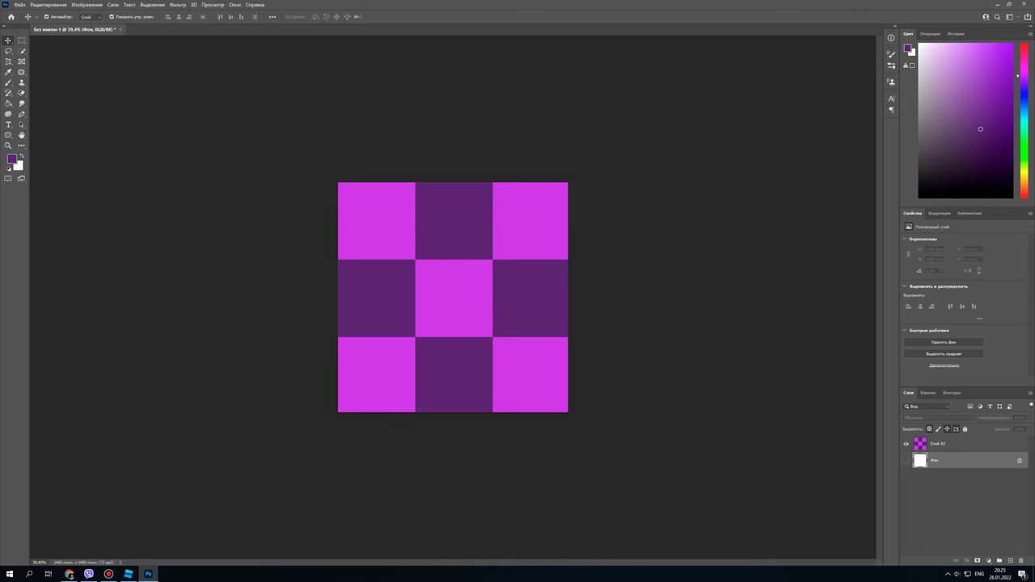
- Switch to Roblox Studio, upload floor2.jpg as floor2 (2) and assign it to the Texture of the GlossyFloor part
left_click(128, 574)
left_click(887, 135)
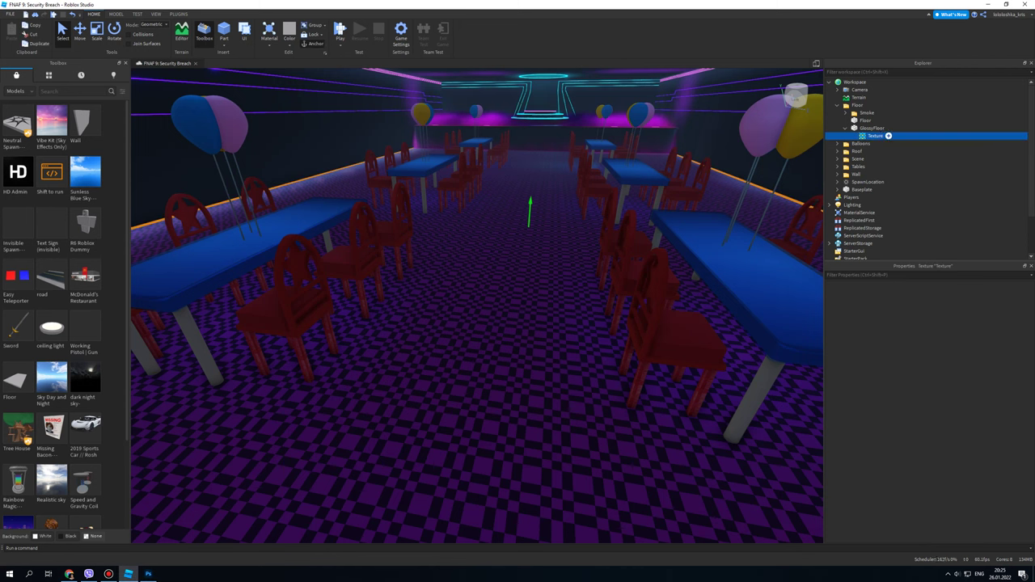
left_click(957, 344)
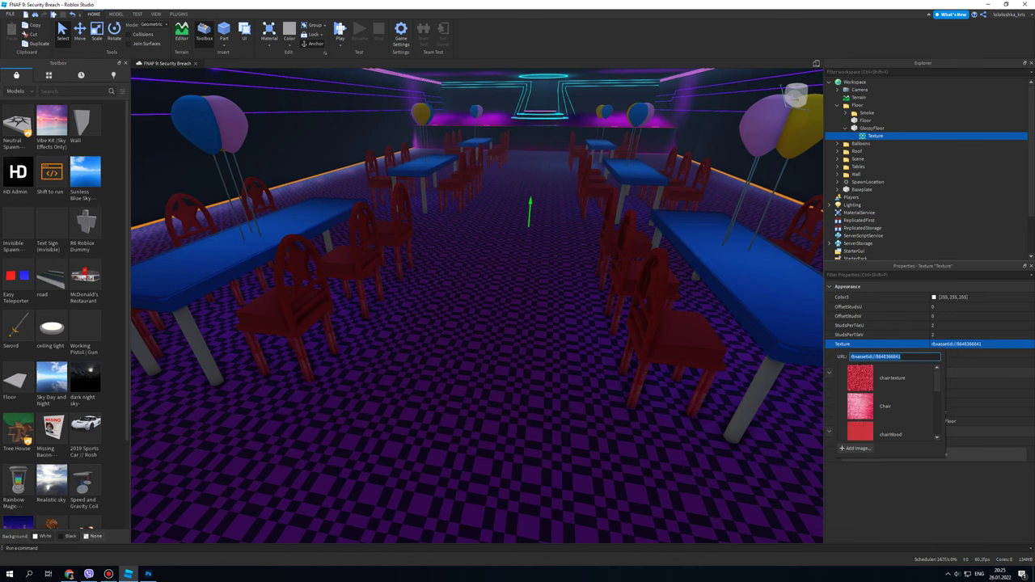
left_click(856, 449)
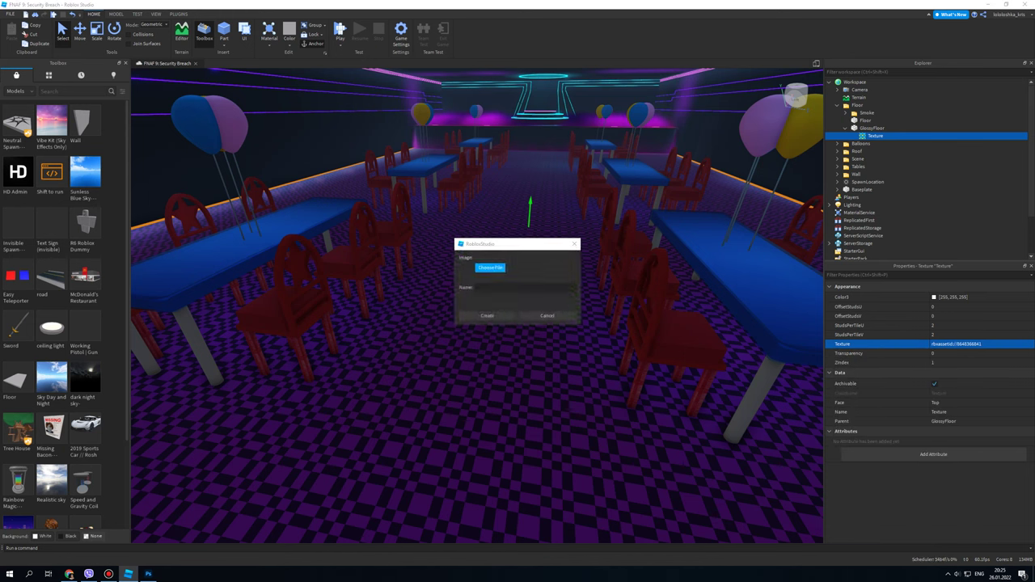
left_click(490, 267)
double_click(595, 362)
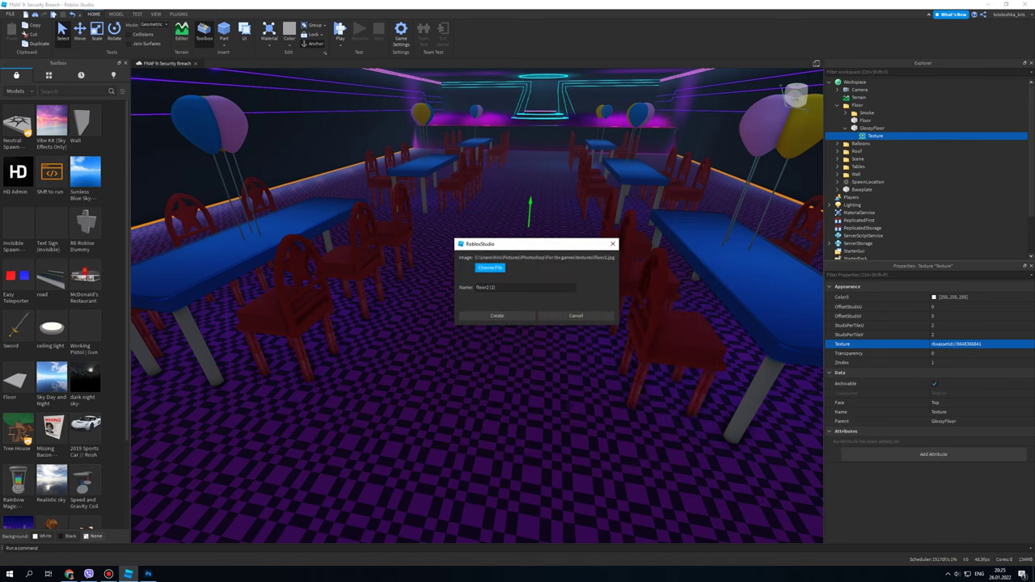
left_click(496, 317)
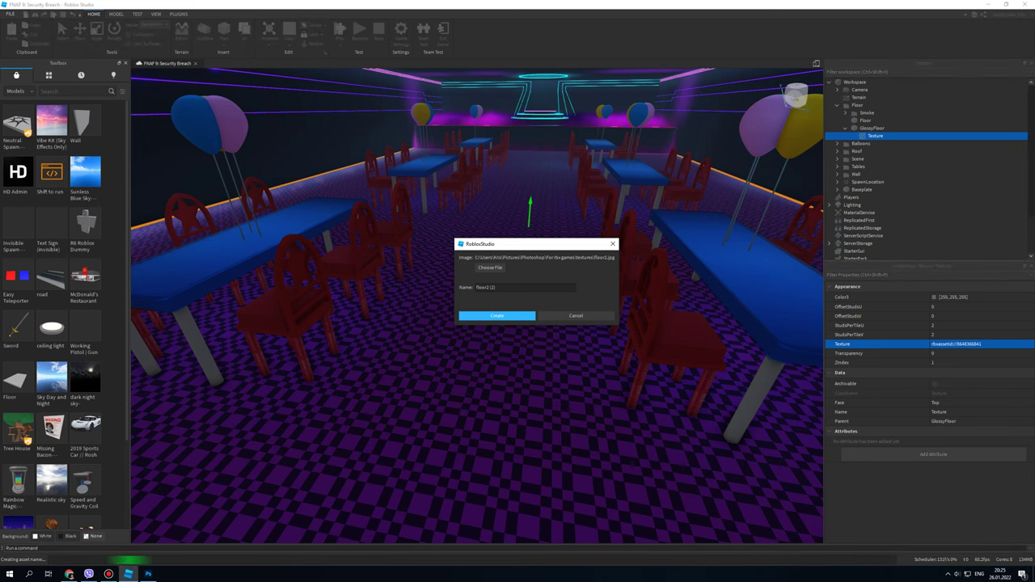
- Examine from several viewpoints how the new checkerboard repeats across the dining hall floor
left_click(518, 340)
right_click_drag(518, 339, 602, 317)
key("s")
key("s")
key("w")
key("s")
key("s")
mouse_move(530, 320)
right_mouse_down()
mouse_move(506, 311)
mouse_move(513, 307)
right_mouse_up()
key("w")
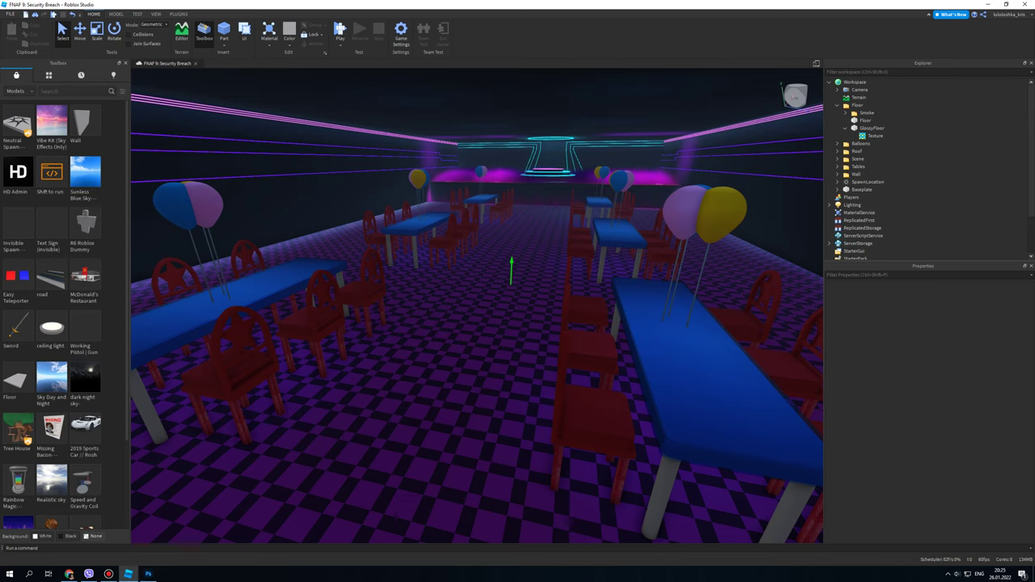
- Compare the tiled floor in Roblox Studio with the three-by-three checkerboard in Photoshop, viewing the floor close up
left_click(148, 574)
left_click(938, 444)
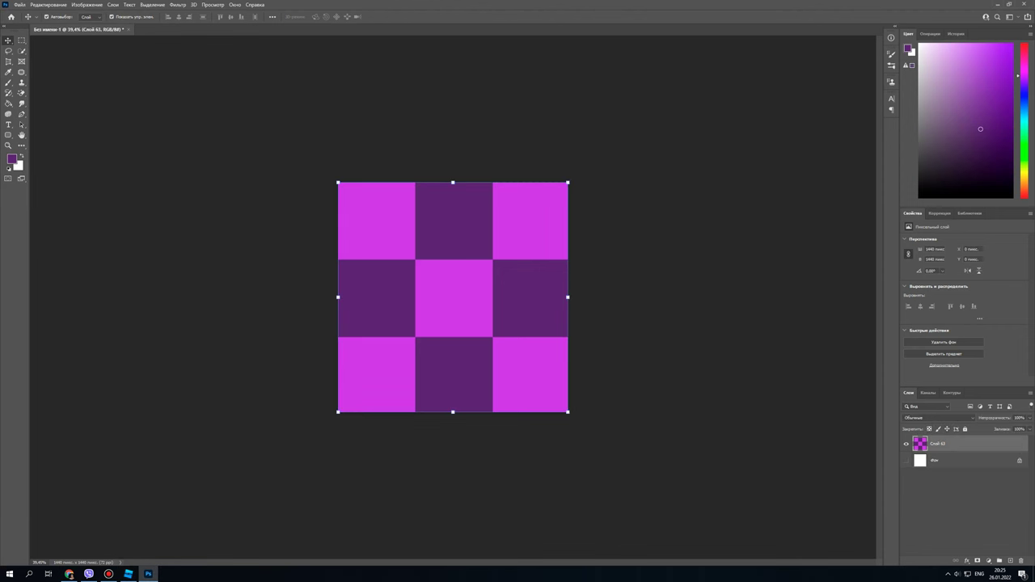
key("alt+Tab")
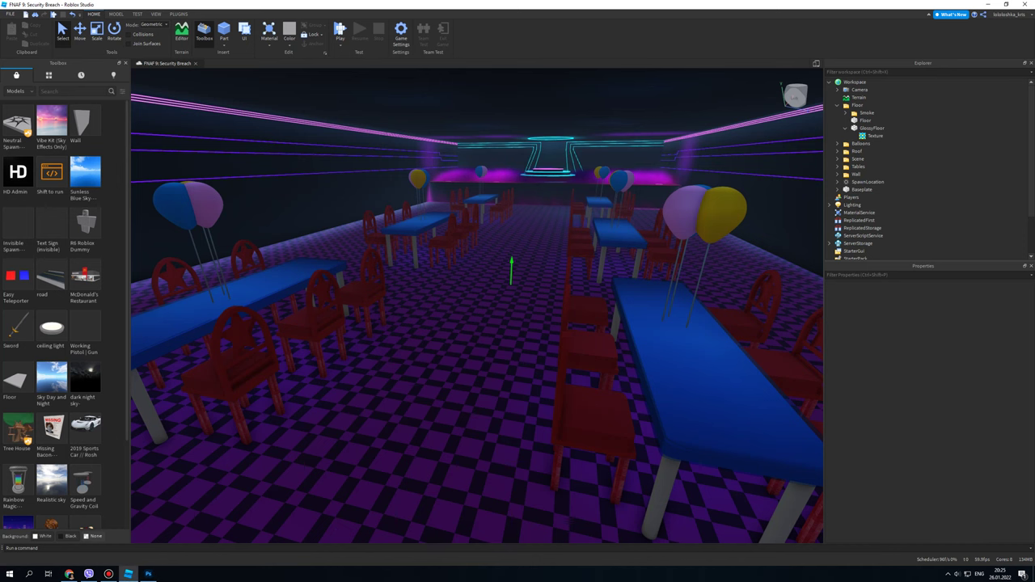
key("q")
key("alt+Tab")
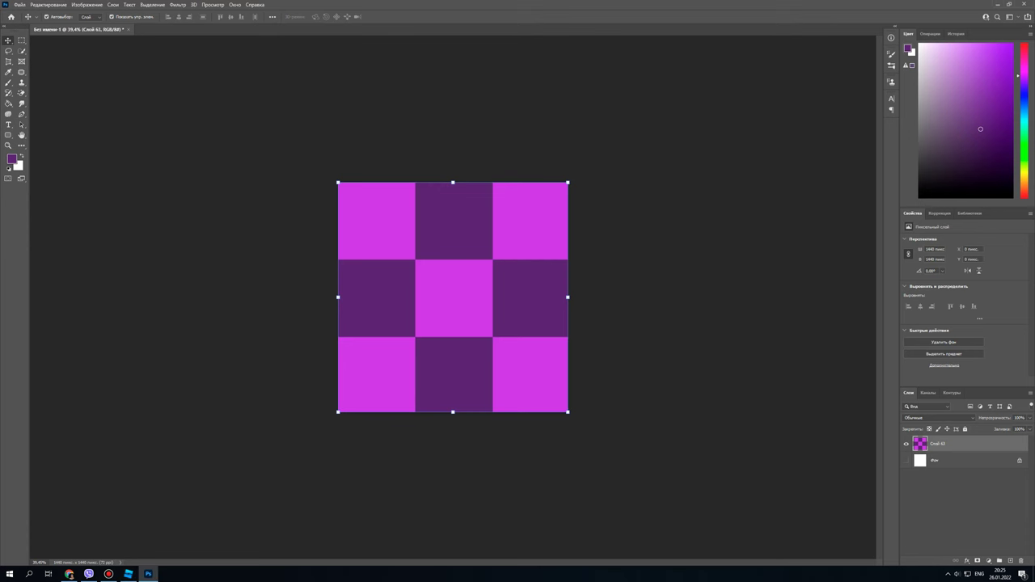
key("alt+Tab")
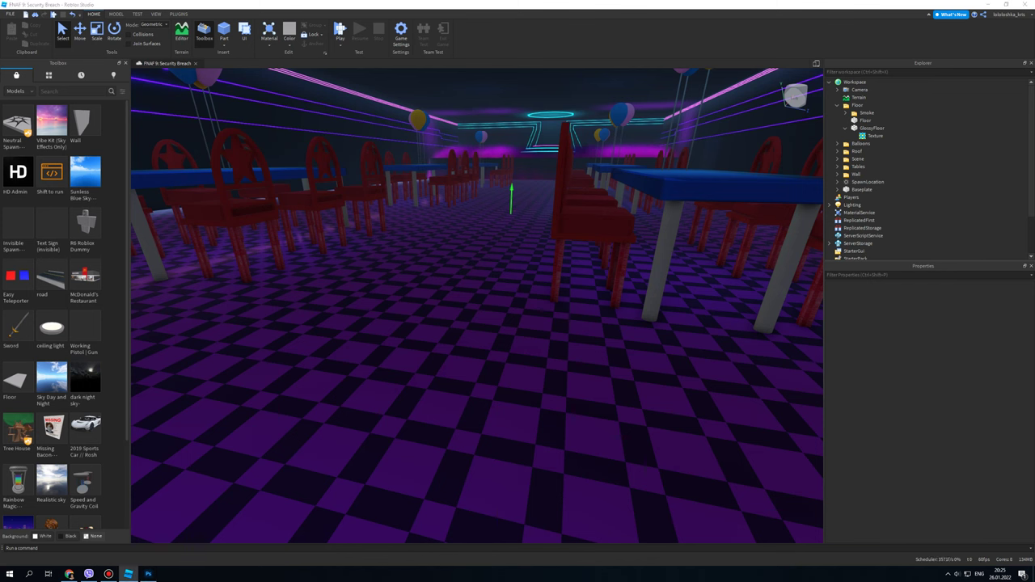
key("alt+Tab")
key("alt+Tab")
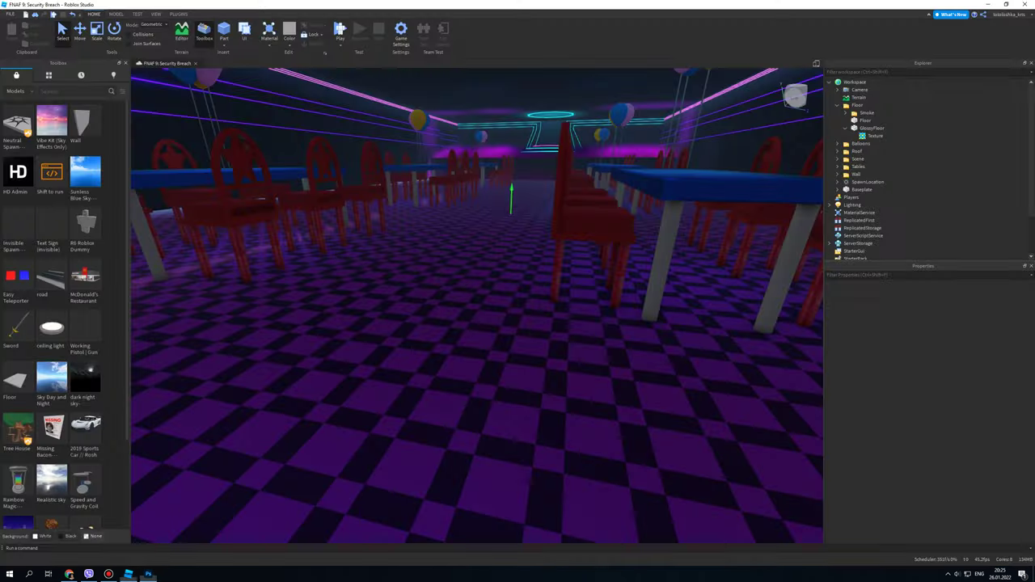
- Add a Decal to the GlossyFloor part and delete its Texture object
left_click(890, 128)
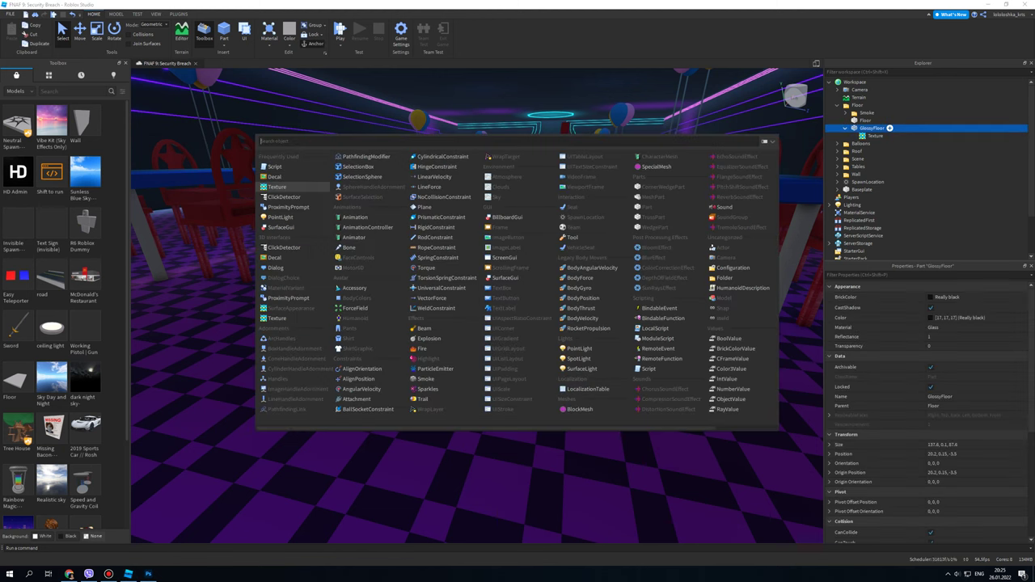
left_click(275, 176)
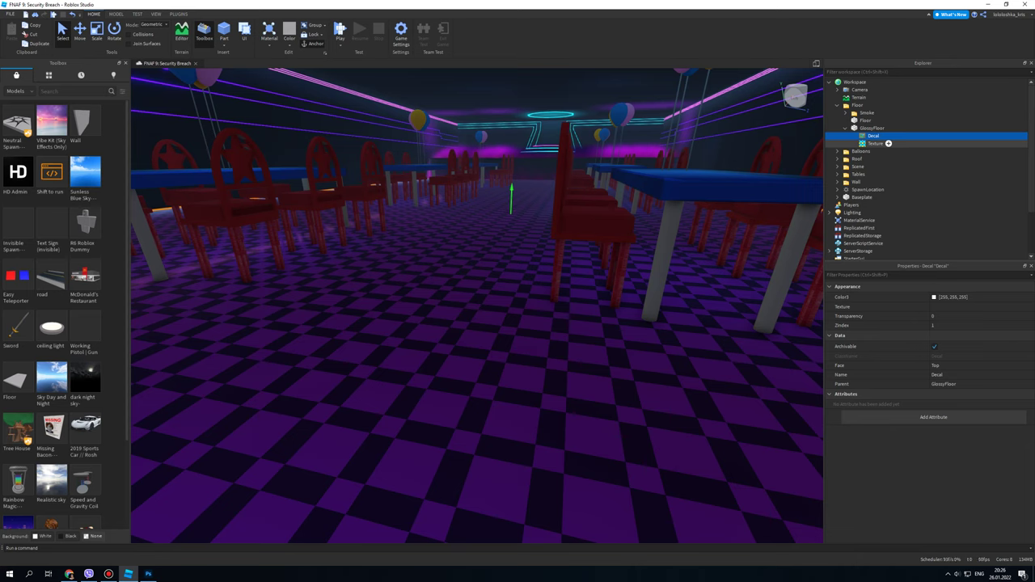
left_click(876, 143)
key("Delete")
- Try the floor2 (2) image as the texture of the GlossyFloor decal
left_click(874, 136)
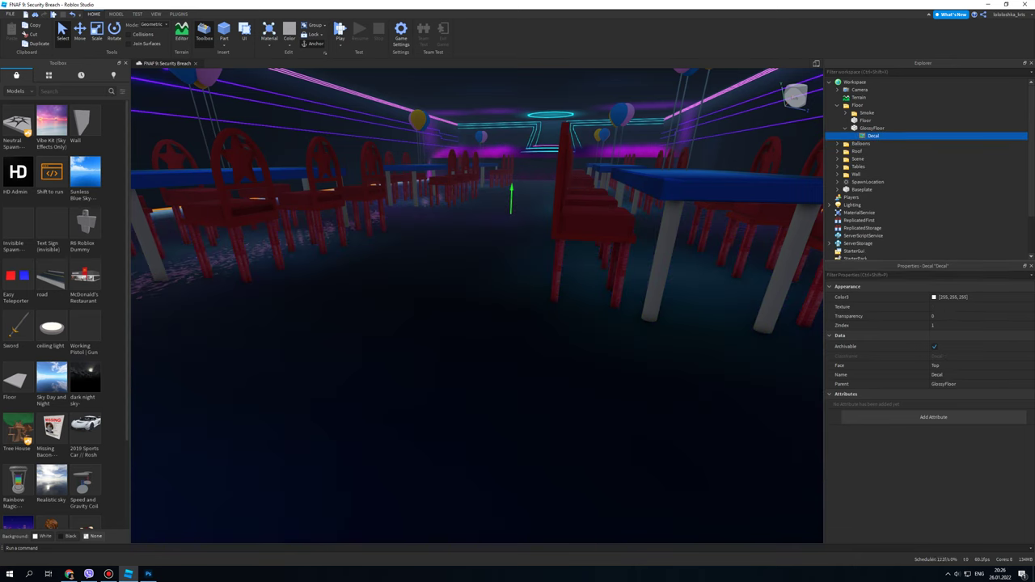
left_click(938, 307)
scroll(897, 369, "down", 5)
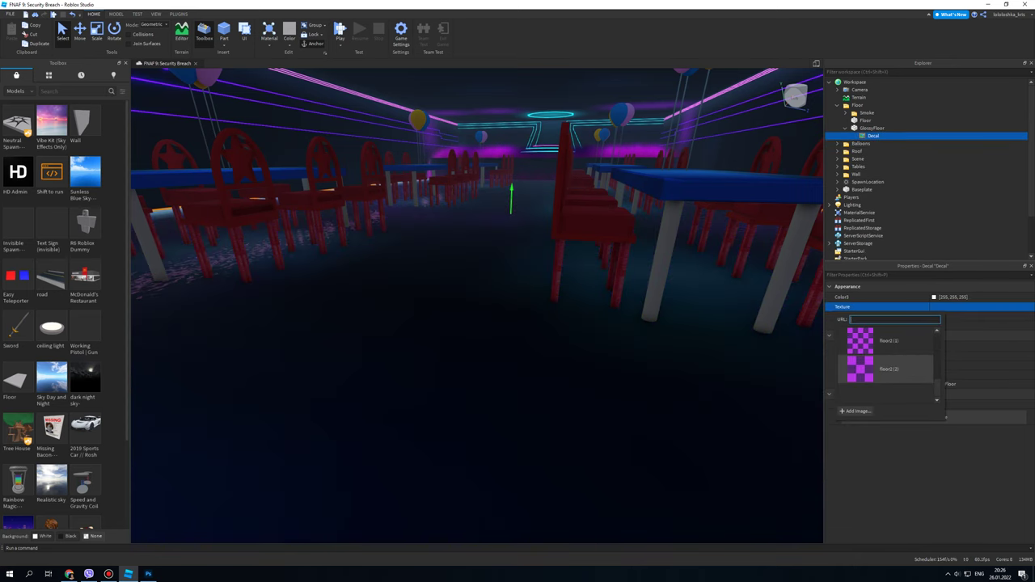
left_click(882, 369)
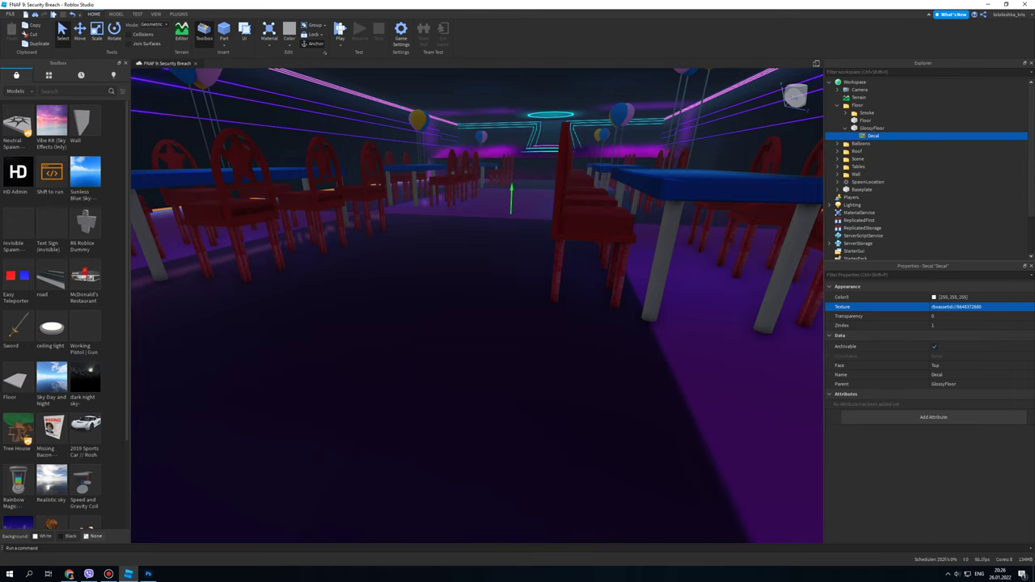
left_click(951, 297)
left_click(946, 307)
scroll(898, 369, "down", 5)
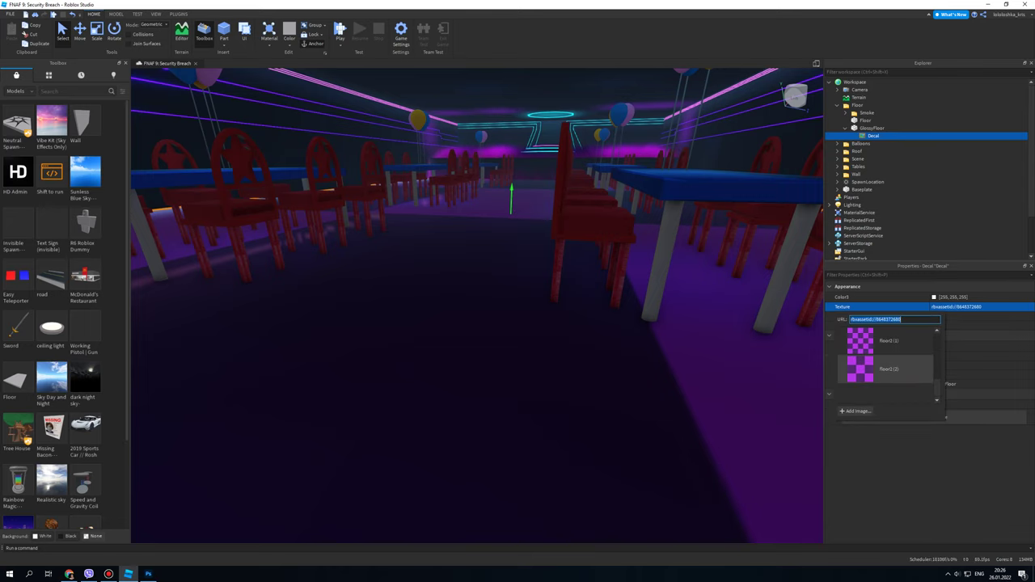
scroll(889, 369, "up", 1)
left_click(888, 341)
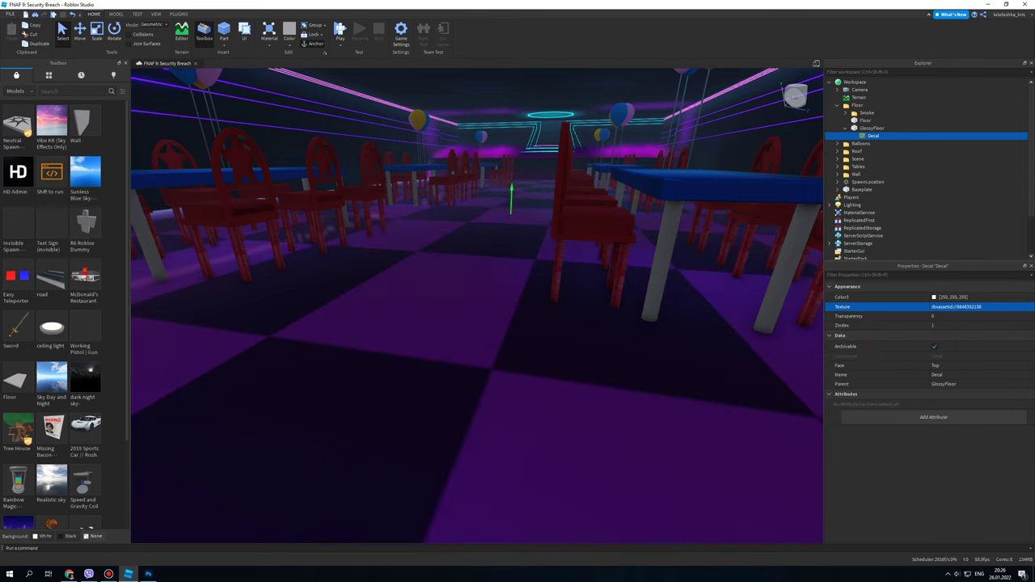
left_click(517, 308)
right_click_drag(518, 307, 578, 311)
key("s")
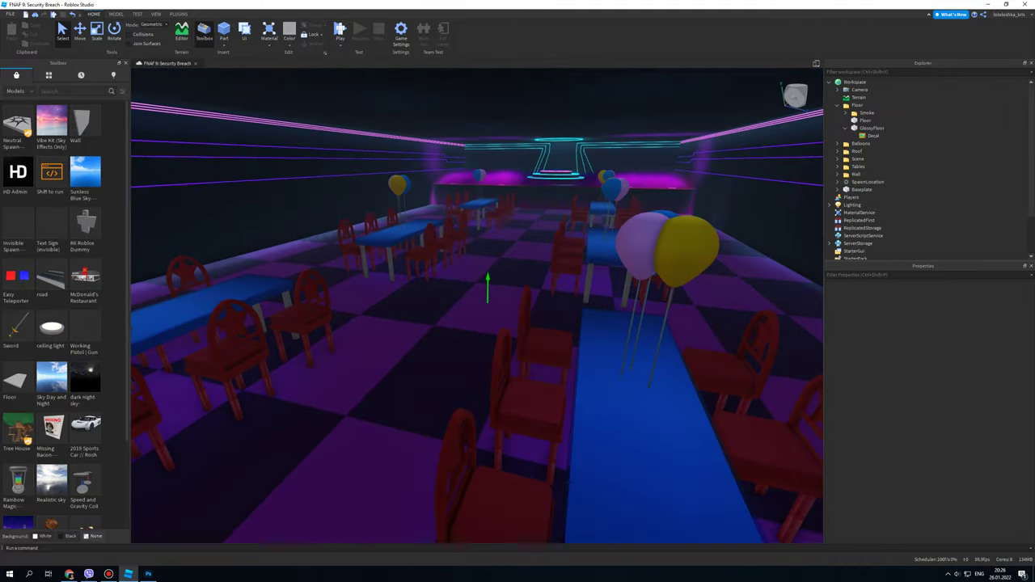
- Switch to Photoshop and open floor.jpg from the textures folder
key("alt+Tab")
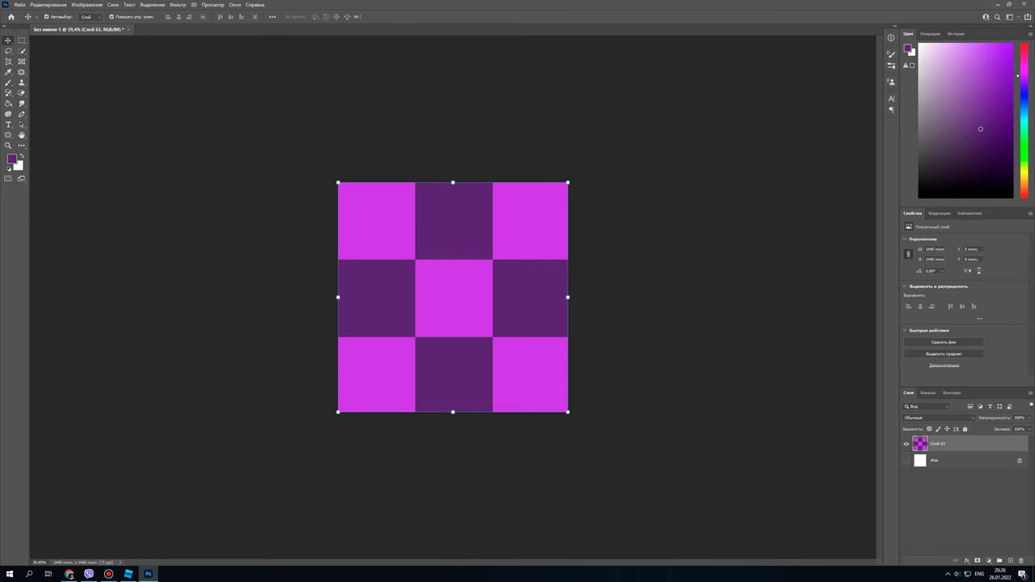
key("ctrl+o")
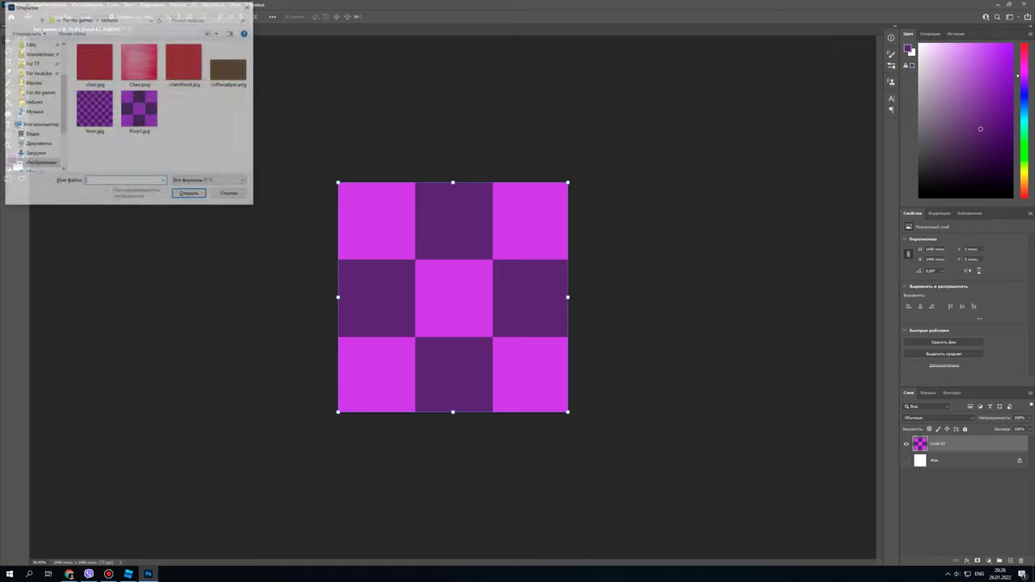
key("Return")
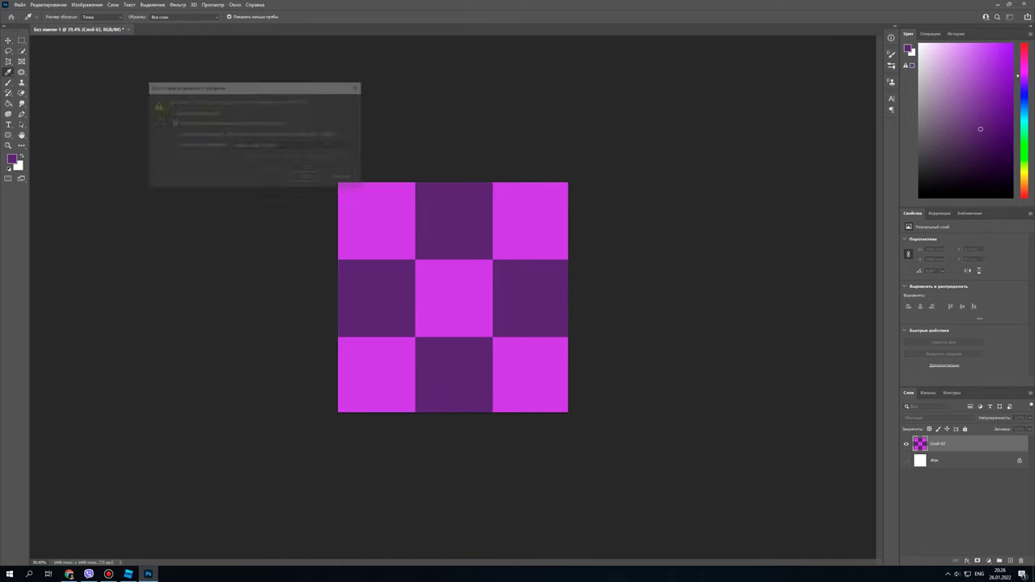
key("Return")
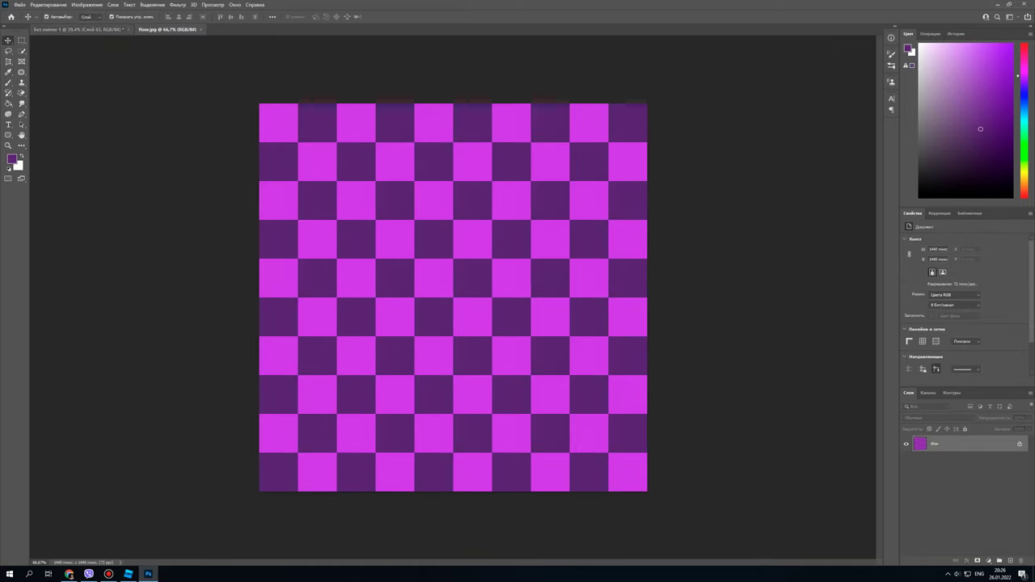
- Close the untitled document so that only floor.jpg stays open
left_click(127, 30)
key("Return")
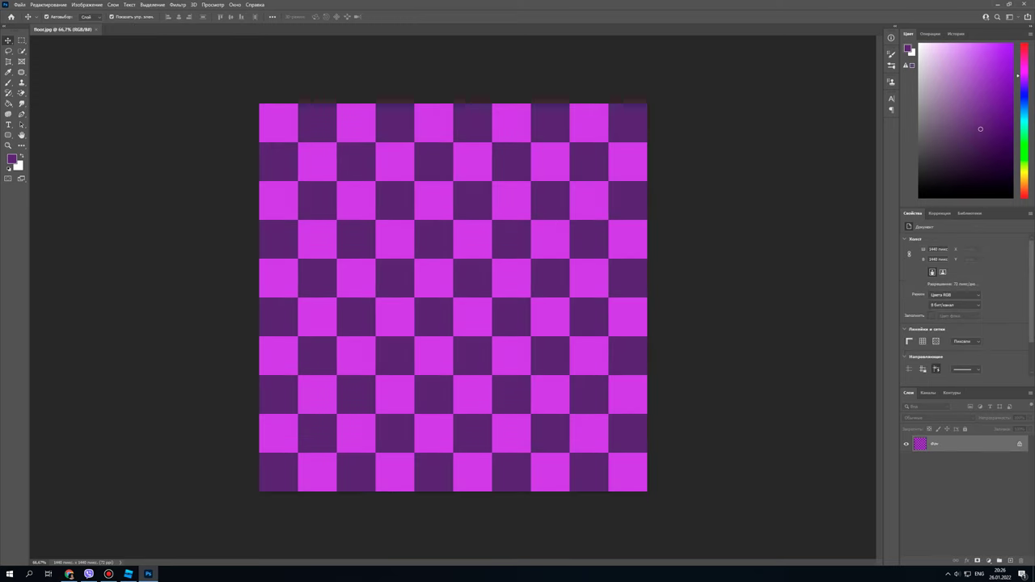
key("ctrl+a")
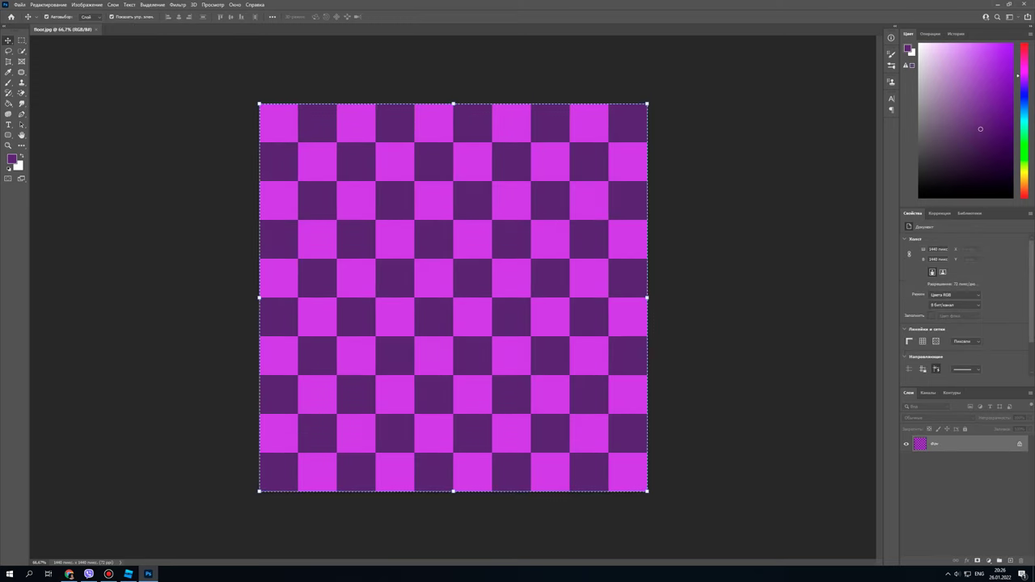
key("ctrl+t")
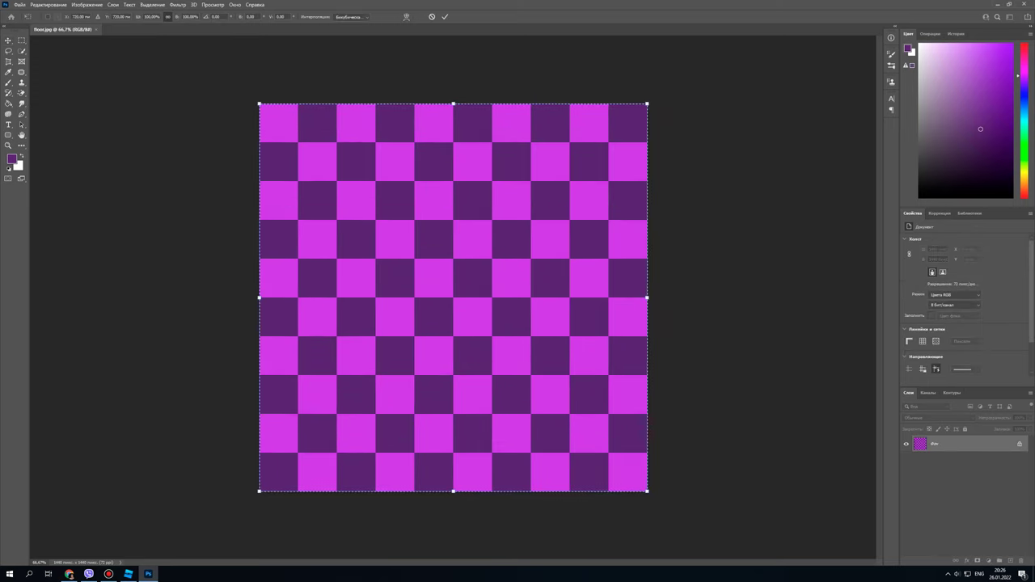
key("Return")
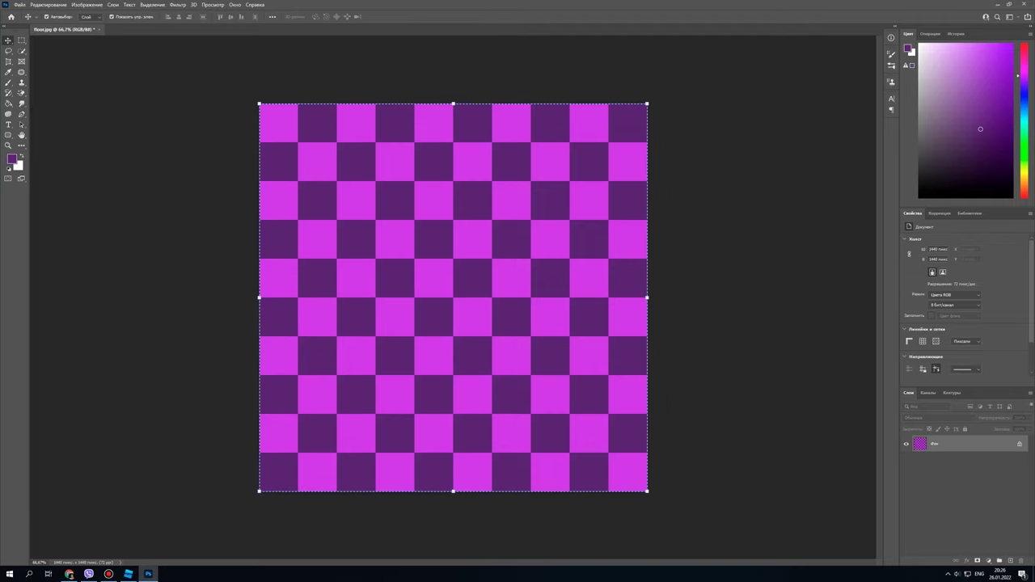
key("ctrl+d")
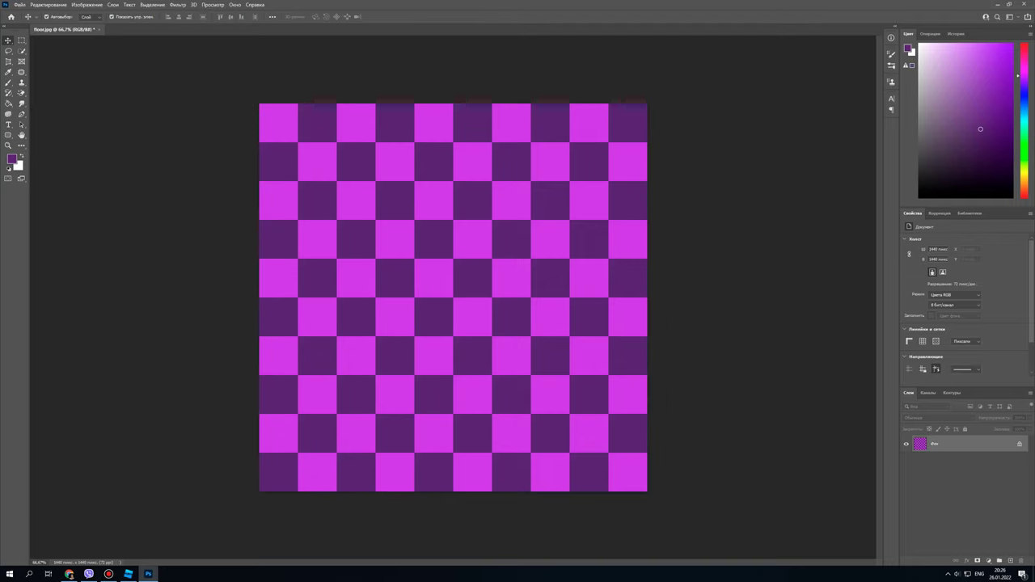
- Duplicate the checkerboard background layer and scale the copy to 50% so it fills the upper-left quarter of the canvas
key("ctrl+j")
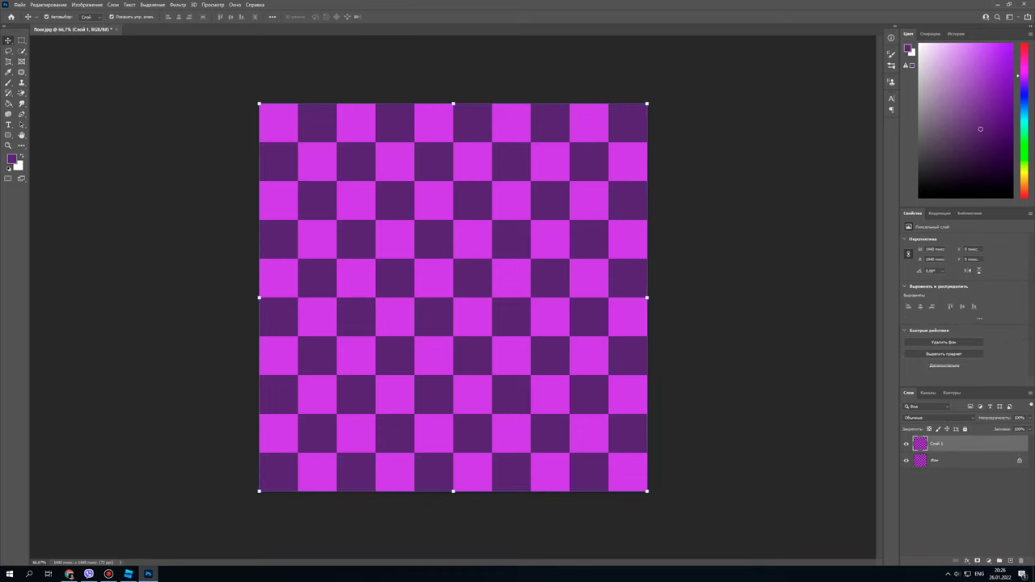
left_click_drag(453, 104, 453, 336)
left_click_drag(459, 453, 353, 202)
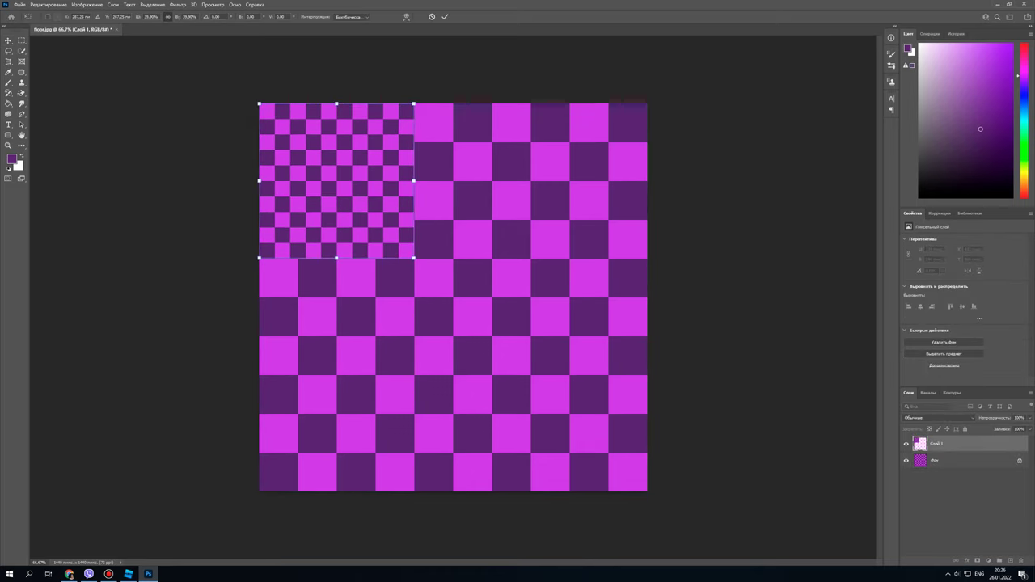
left_click_drag(414, 258, 454, 298)
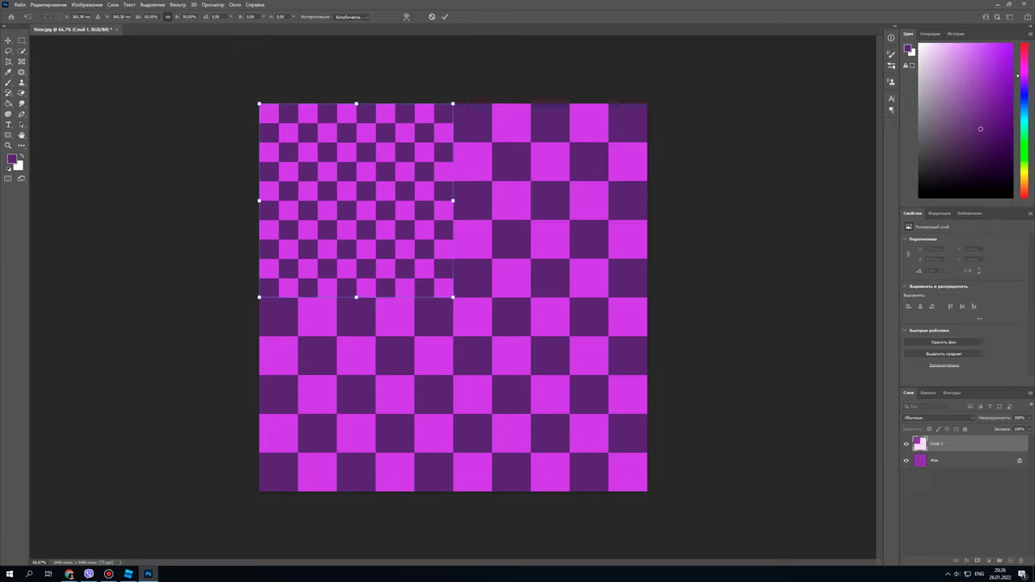
key("Return")
- Copy the half-size checkerboard layer and place three pasted copies over the remaining quarters of the canvas
key("ctrl+c")
key("ctrl+v")
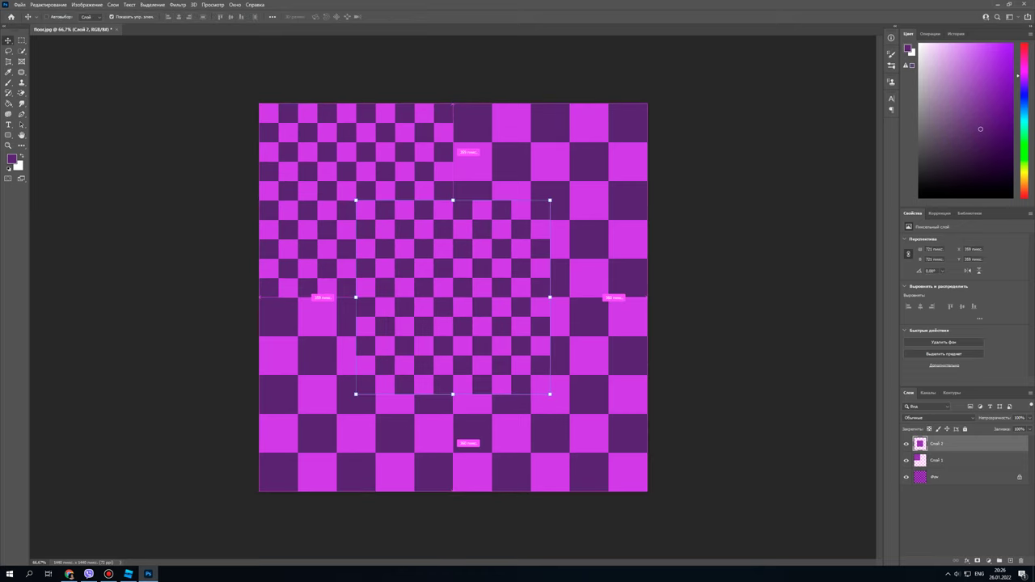
left_click_drag(481, 299, 585, 183)
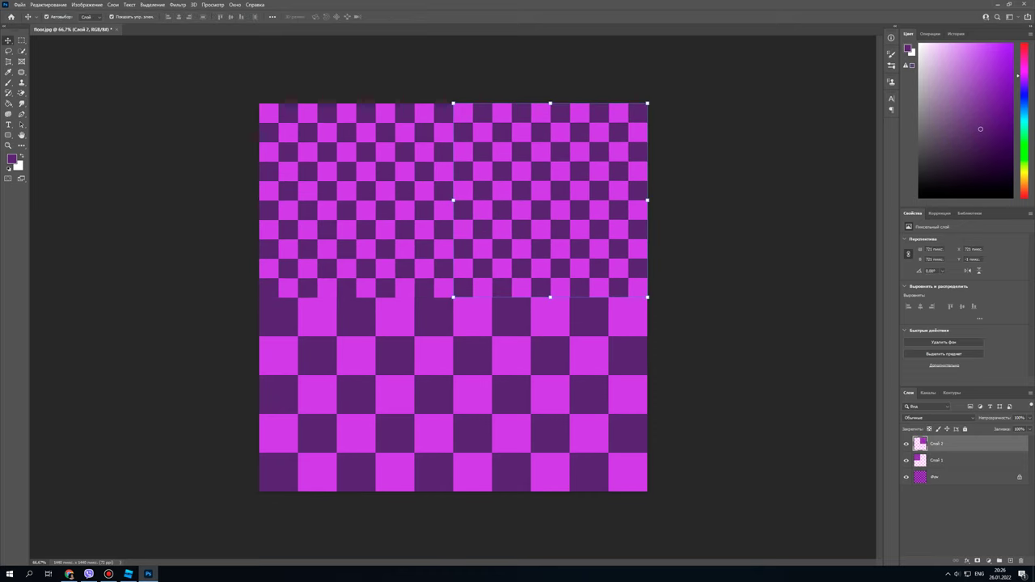
key("ctrl+v")
left_click_drag(486, 310, 395, 390)
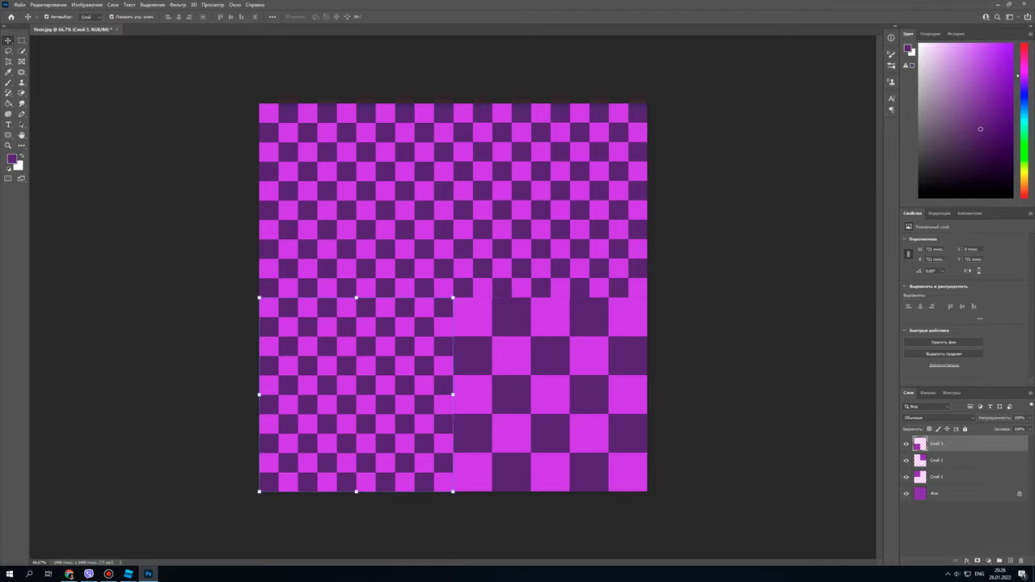
key("ctrl+t")
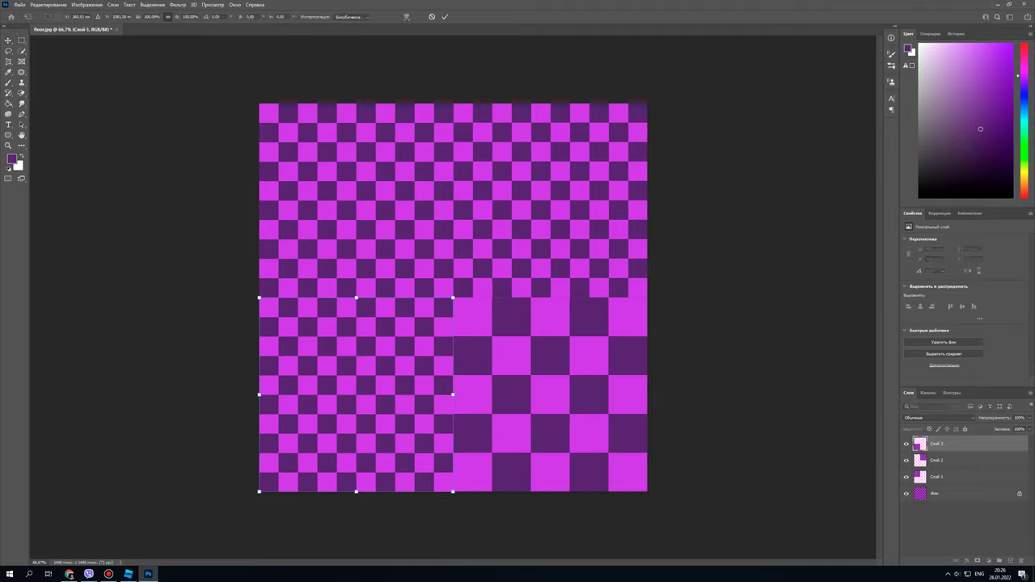
key("Return")
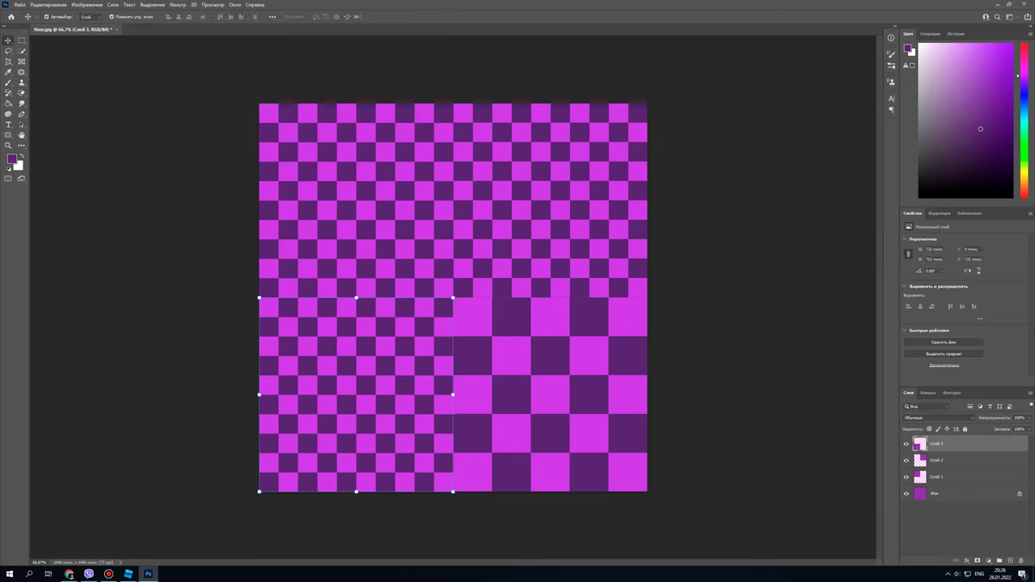
key("ctrl+v")
left_click_drag(441, 322, 537, 420)
- Save the denser checkerboard as a JPEG named floor3.jpg in the textures folder
key("ctrl+s")
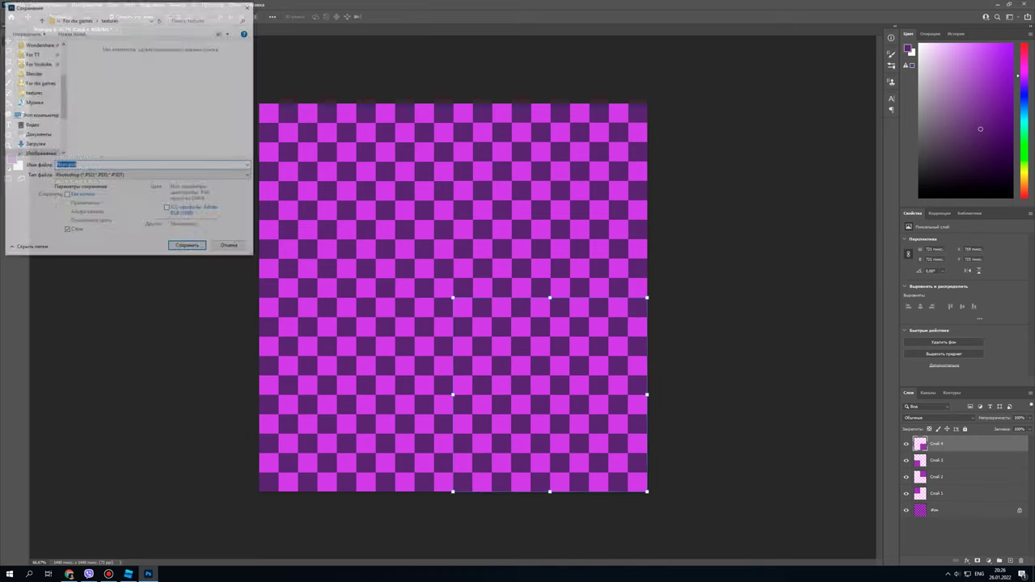
left_click(137, 176)
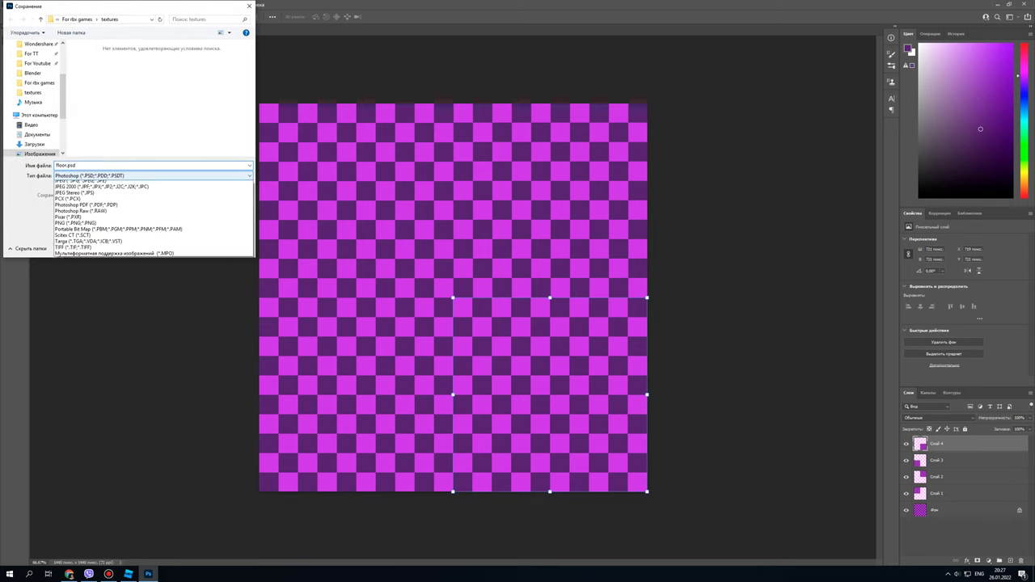
left_click(81, 238)
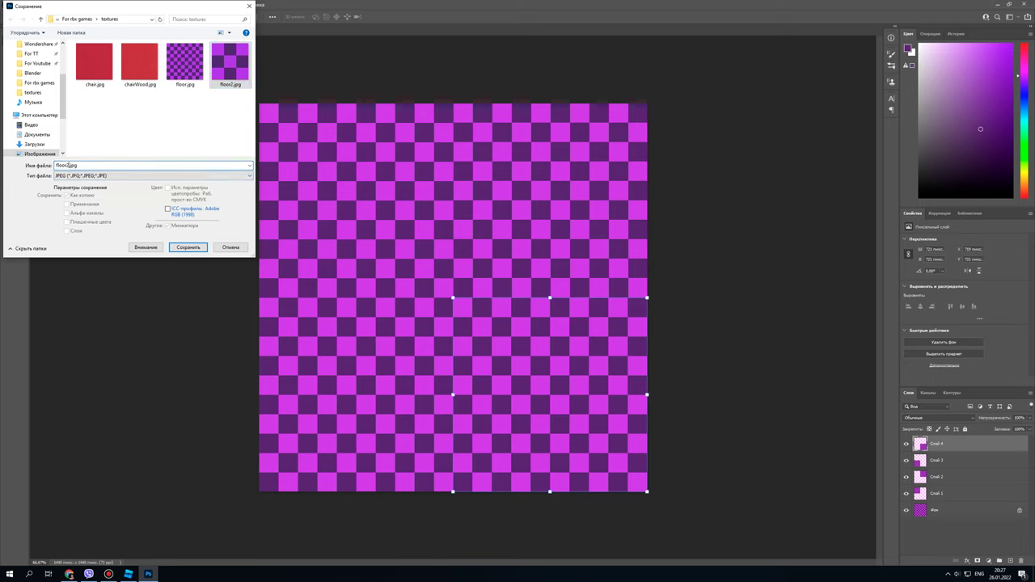
key("Return")
key("Return")
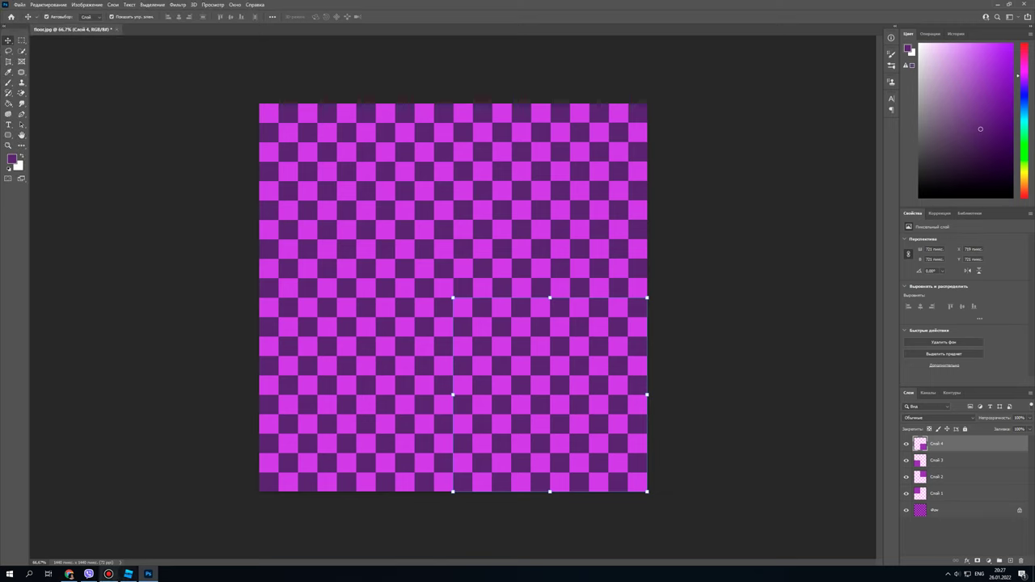
- Switch to Roblox Studio and upload floor3.jpg as the texture of the GlossyFloor decal
left_click(129, 574)
left_click(883, 135)
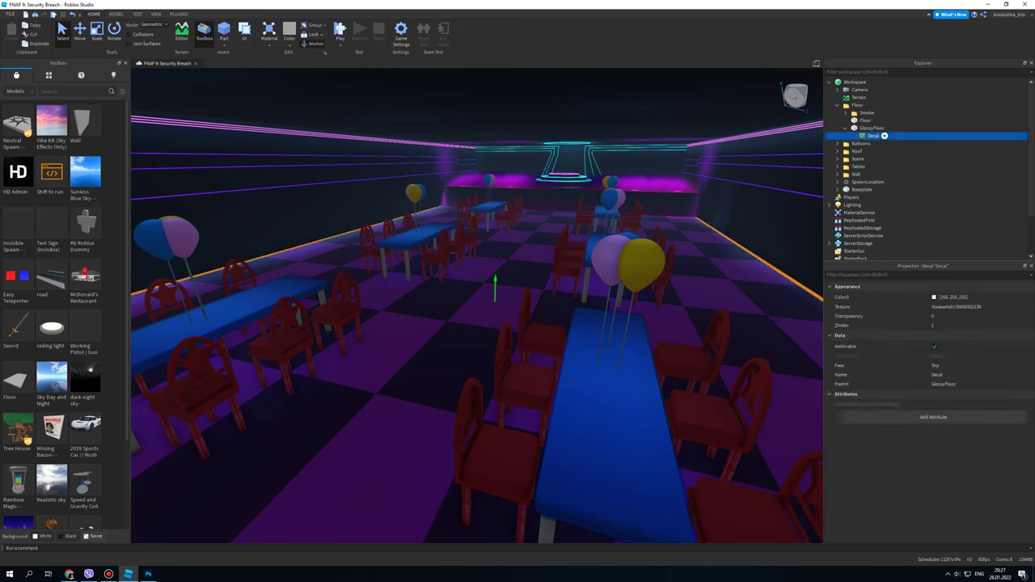
left_click(956, 308)
left_click(855, 411)
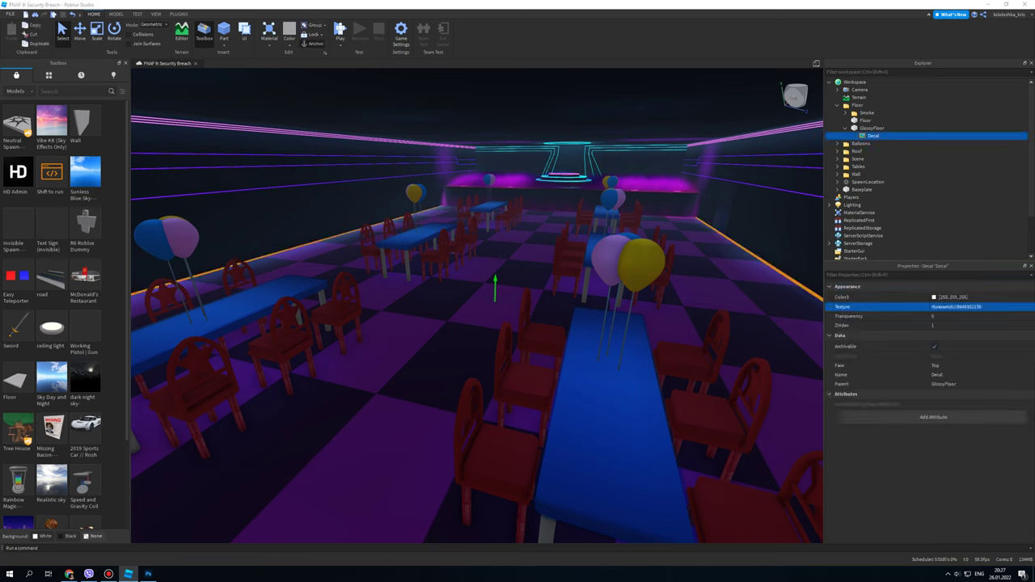
left_click(490, 268)
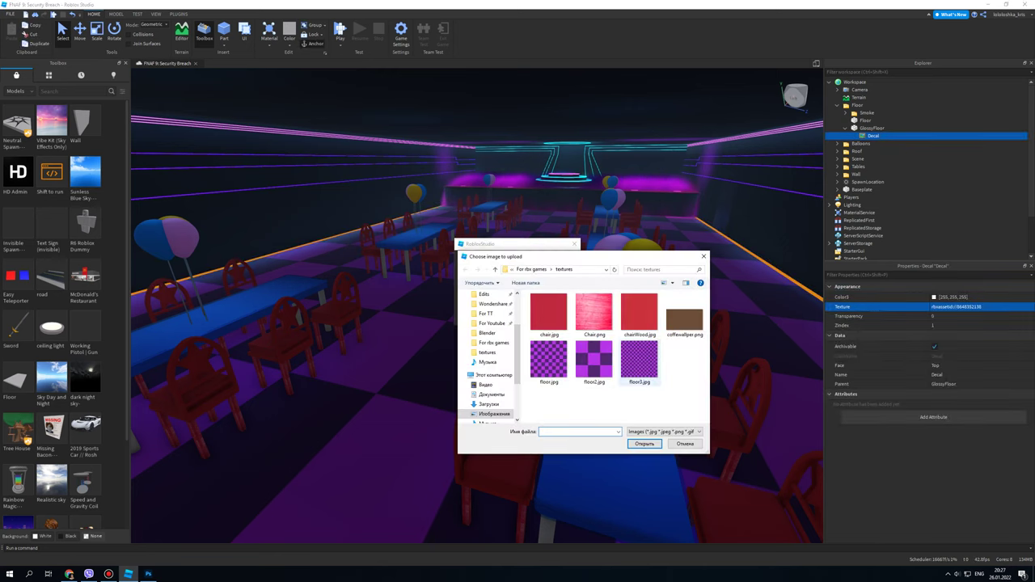
left_click(644, 444)
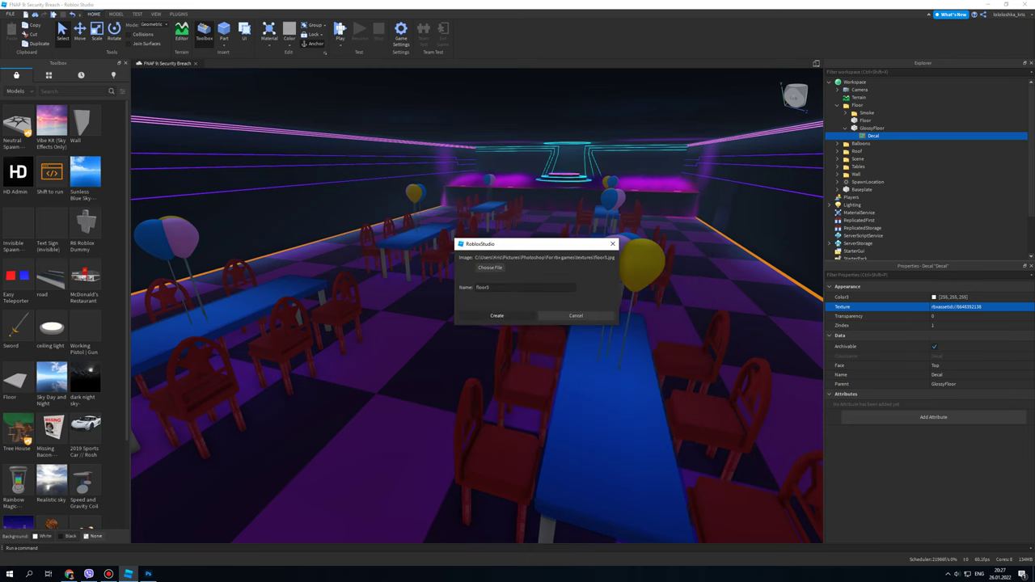
left_click(497, 317)
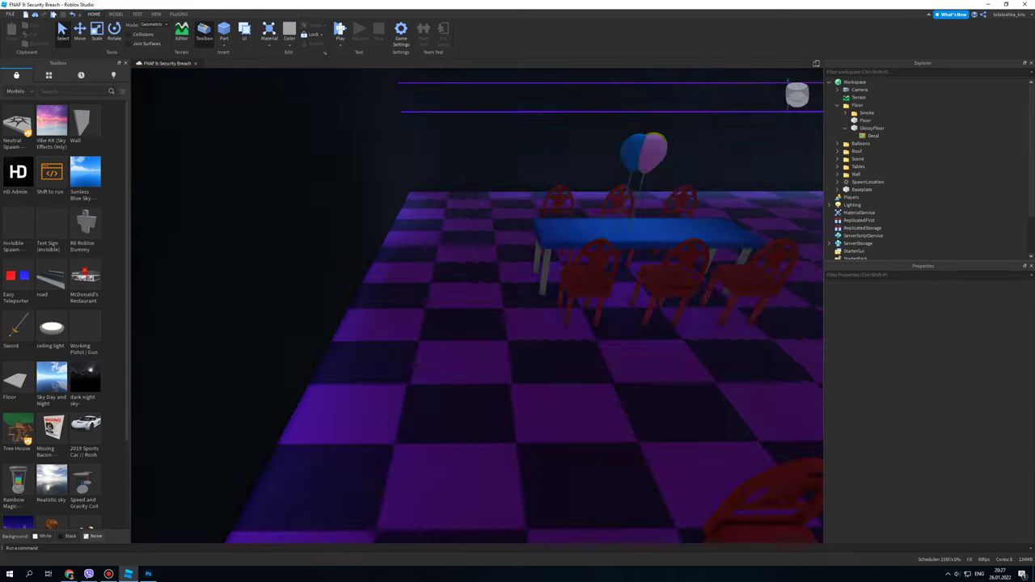
right_click_drag(477, 305, 513, 306)
key("w")
key("w")
key("s")
key("s")
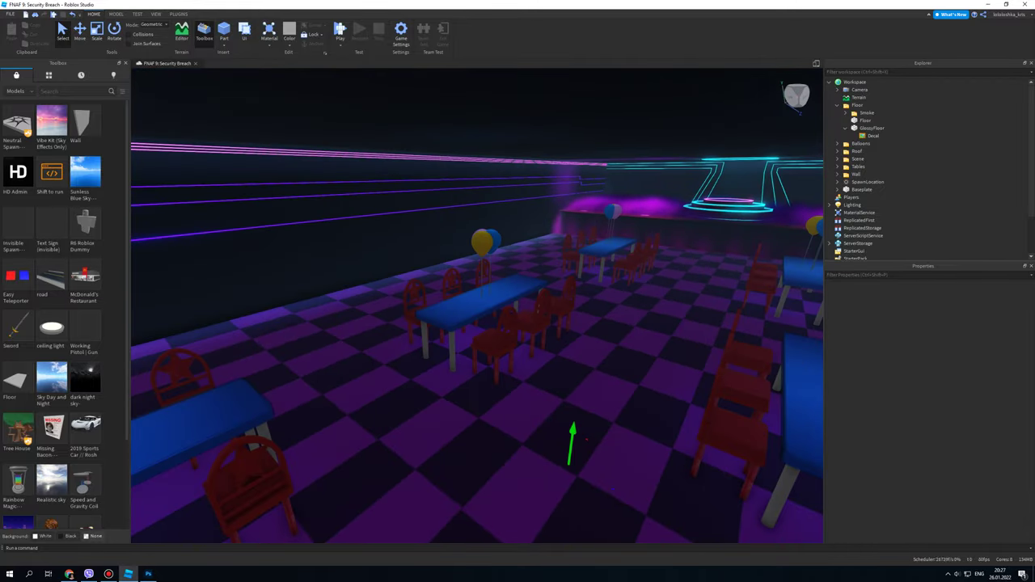
- Switch to the browser and launch FNAF 9: Security Breach from its Roblox game page
key("alt+Tab")
key("ctrl+Tab")
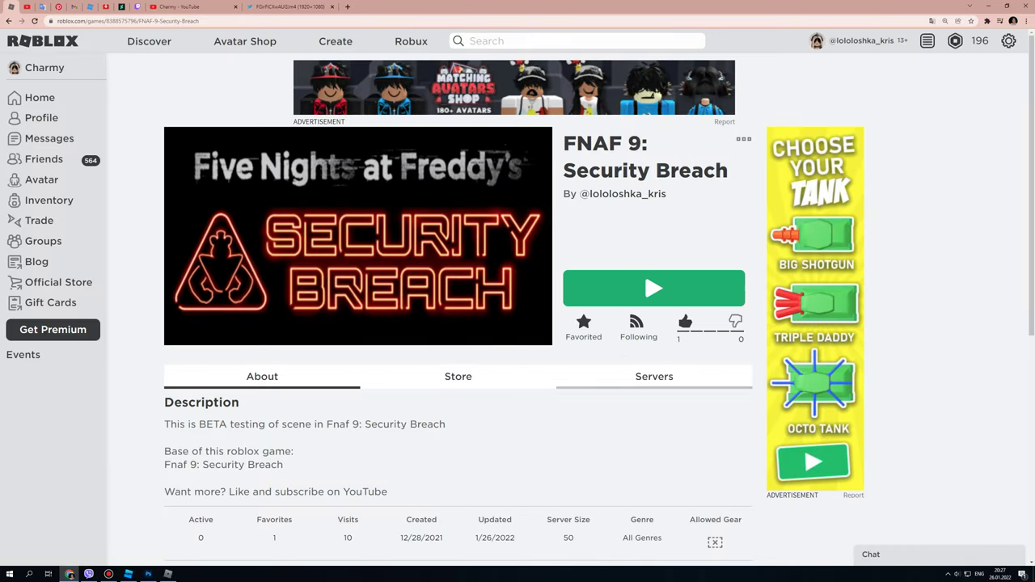
scroll(518, 311, "down", 4)
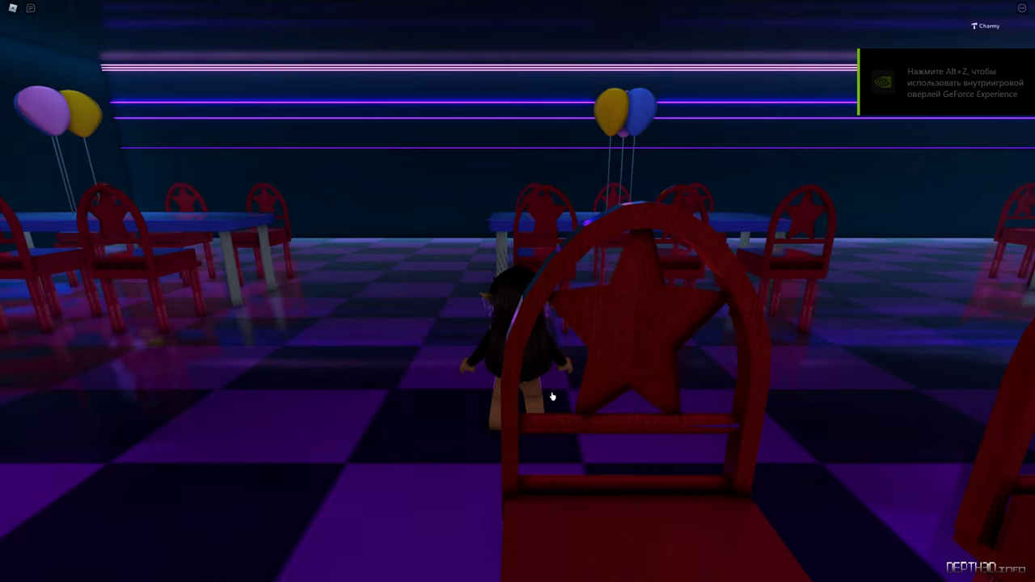
- Walk the avatar between the tables to the stage to examine the floor's checkerboard pattern and reflections in the game
key("w")
right_click_drag(631, 314, 626, 315)
key("w")
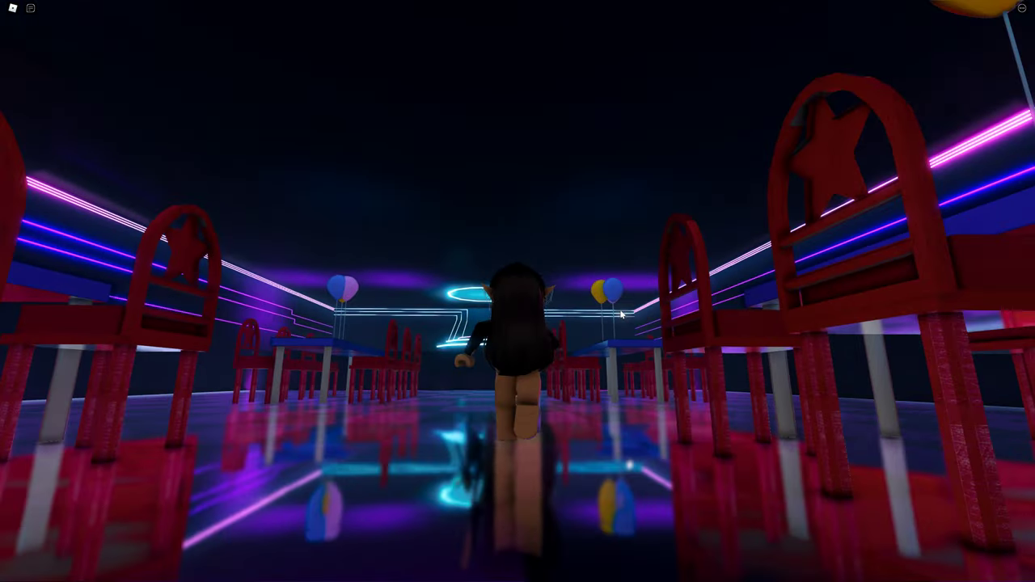
right_click_drag(620, 311, 634, 316)
key("w")
key("space")
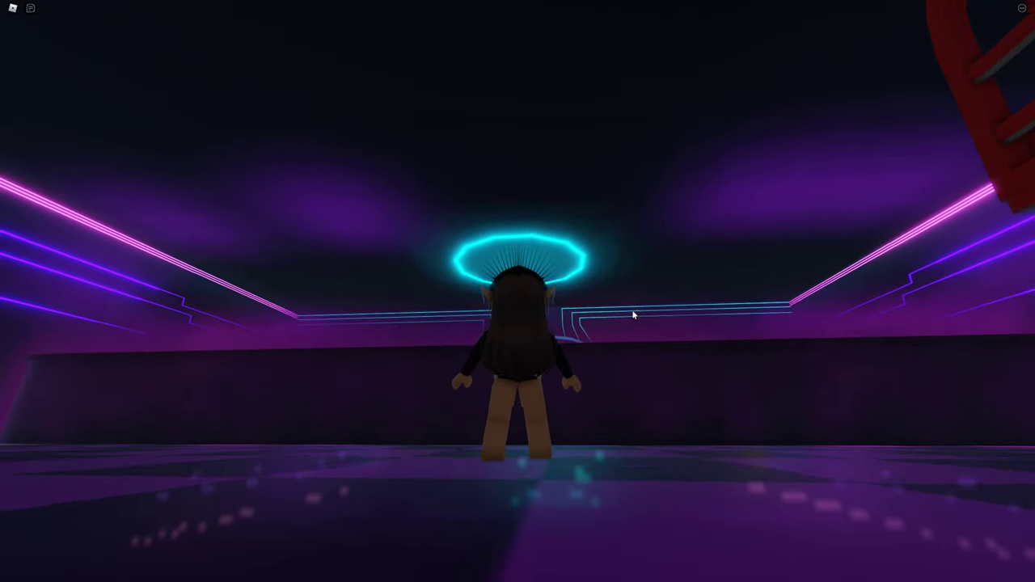
key("s")
key("w")
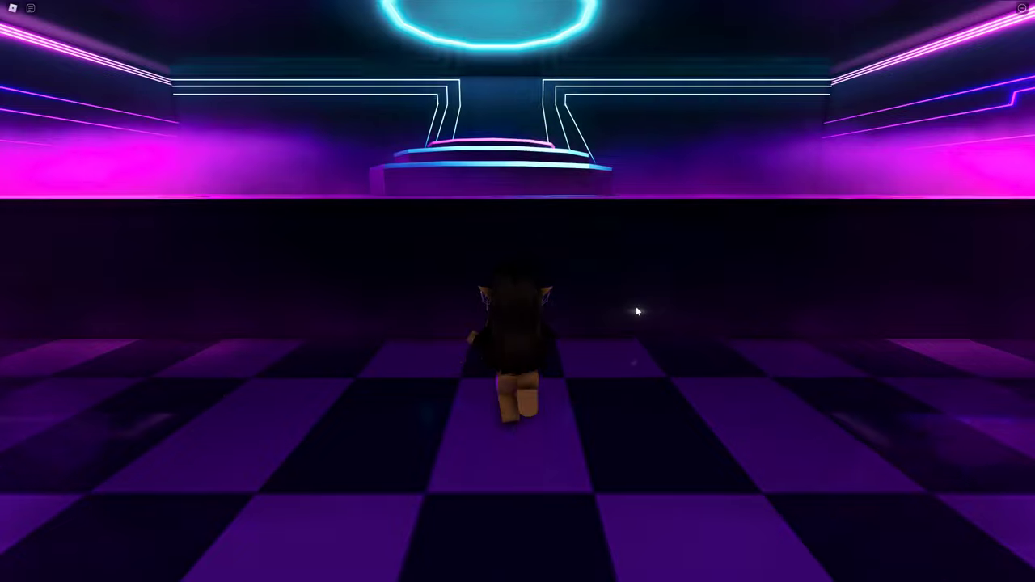
key("space")
right_click_drag(636, 310, 637, 307)
- Walk back from the stage among the tables, seat the avatar on a chair and get up again to test the scene
key("s")
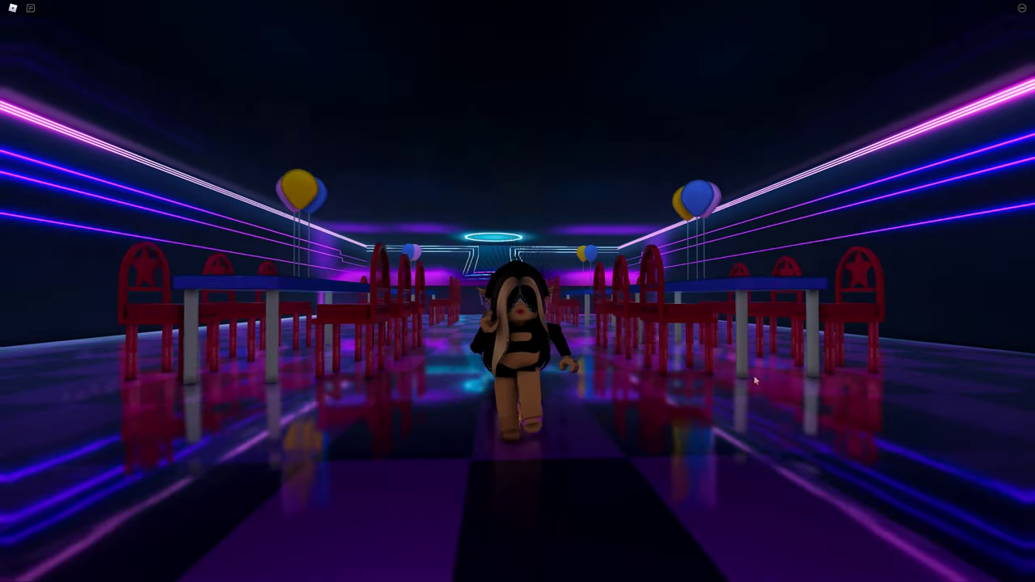
key("d")
right_click_drag(753, 376, 753, 376)
key("w")
key("space")
key("w")
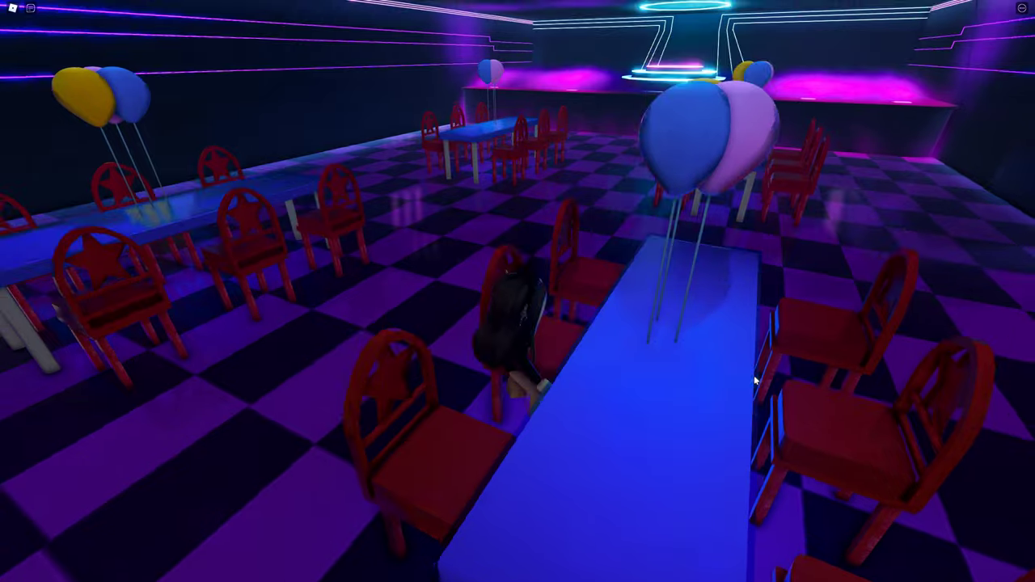
right_click_drag(756, 380, 753, 375)
key("space")
key("w")
key("w")
key("s")
- Make the avatar dance with the chat command /e dance and view it from the front
key("slash")
type("/e")
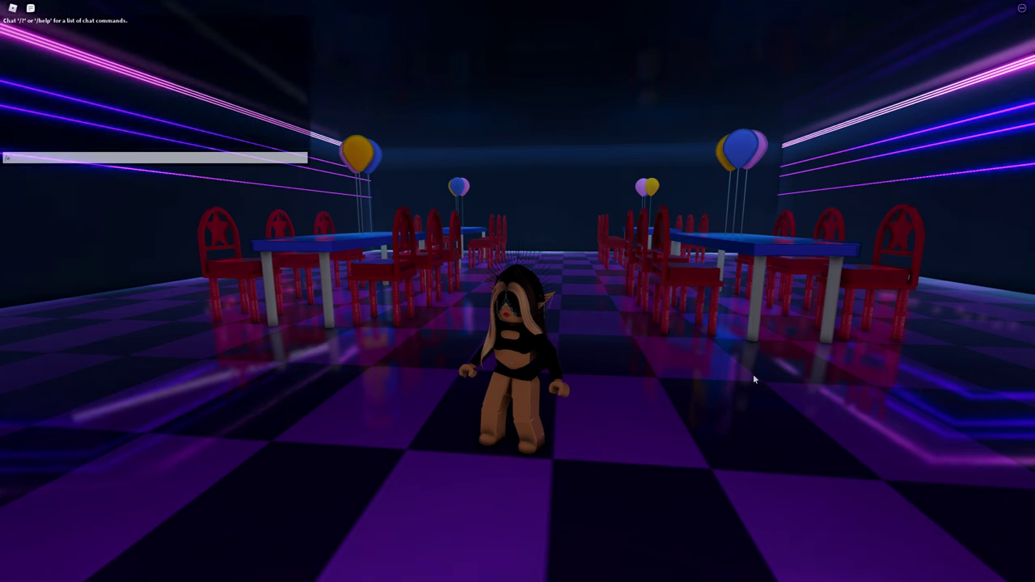
type(" dance")
key("Return")
right_click_drag(762, 379, 764, 379)
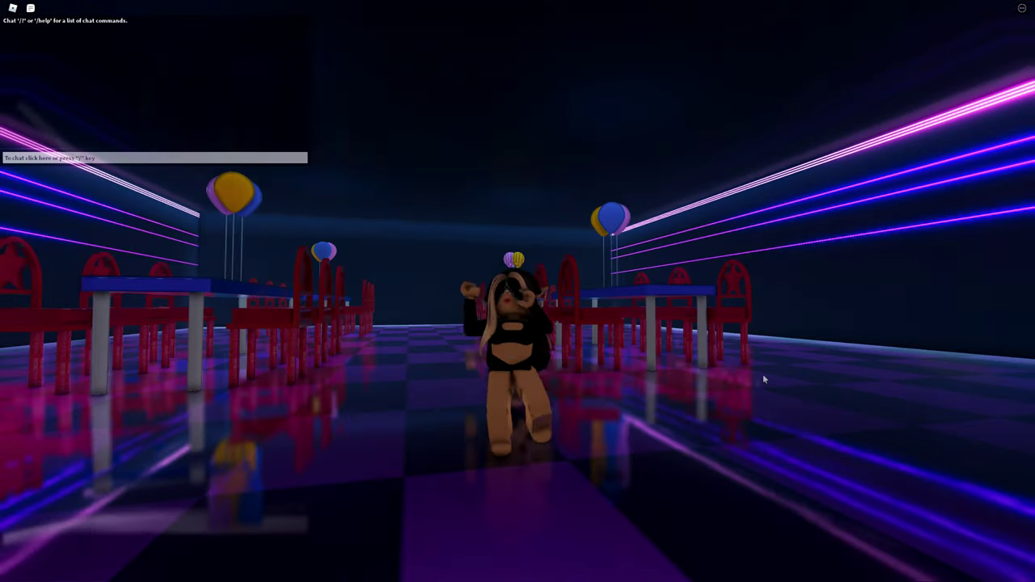